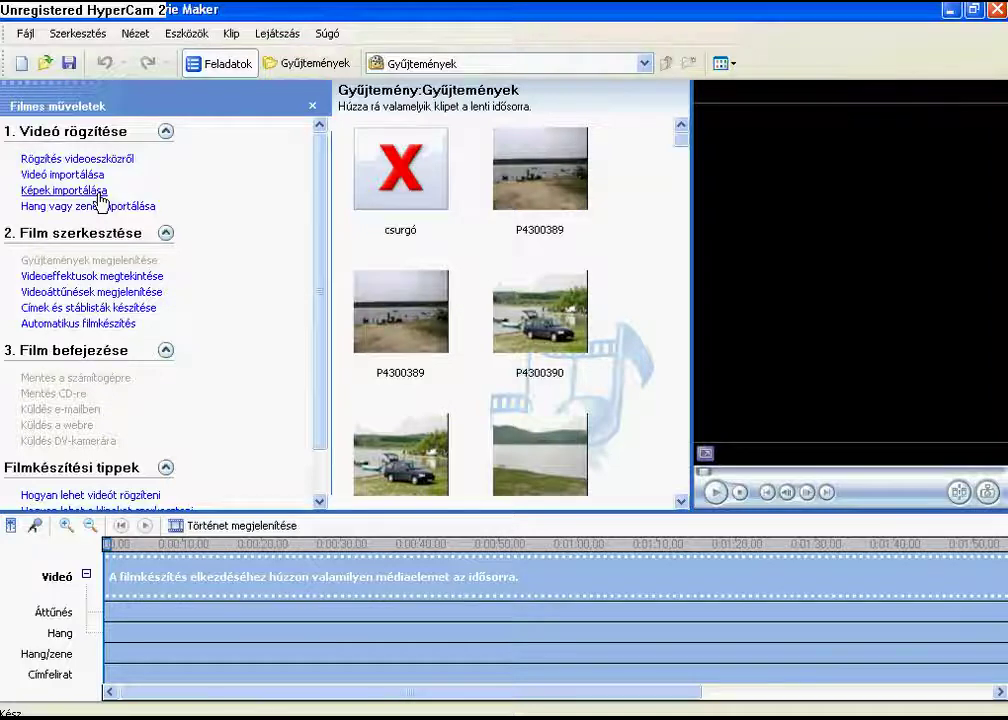
# Step: Import all six pictures from the kis film folder into the collection
pyautogui.click(99, 196)
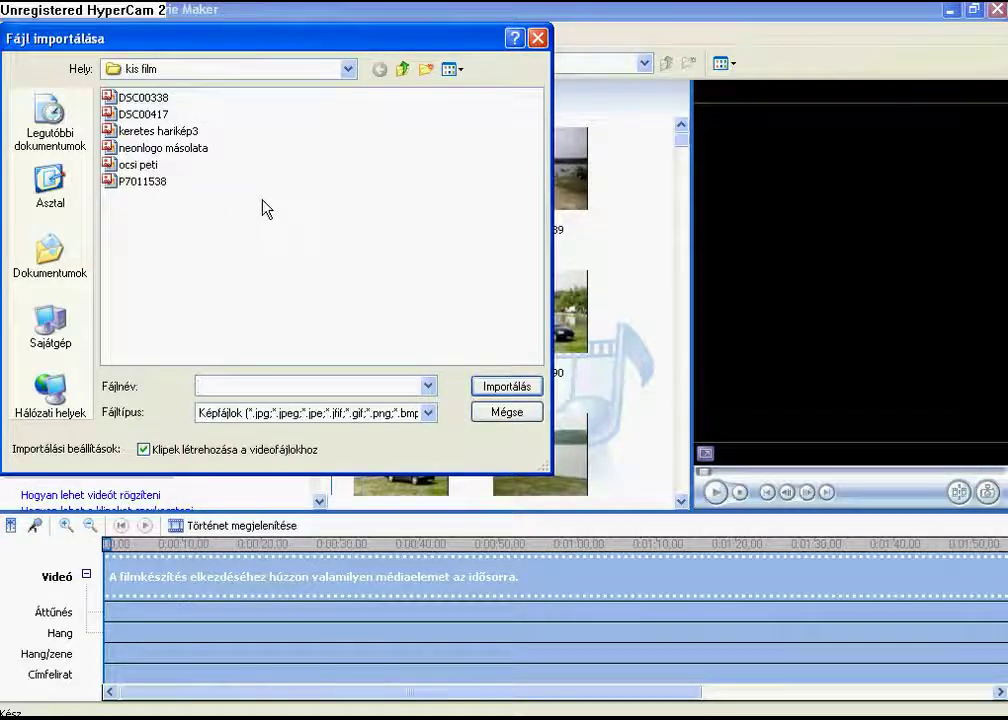
pyautogui.moveTo(263, 209); pyautogui.dragTo(106, 100)
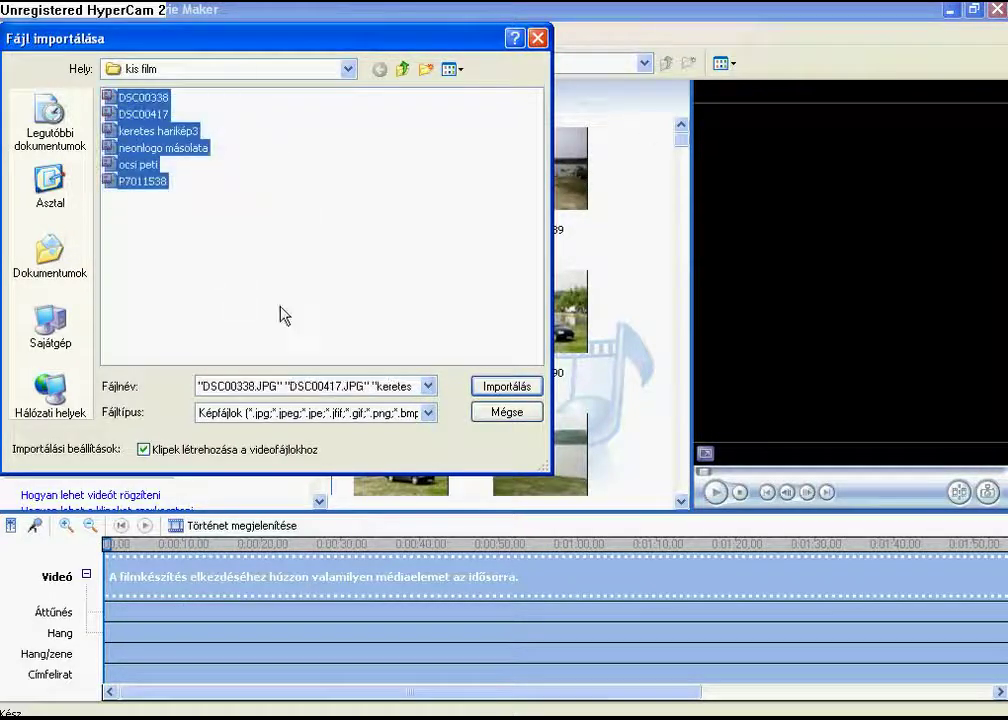
pyautogui.click(531, 387)
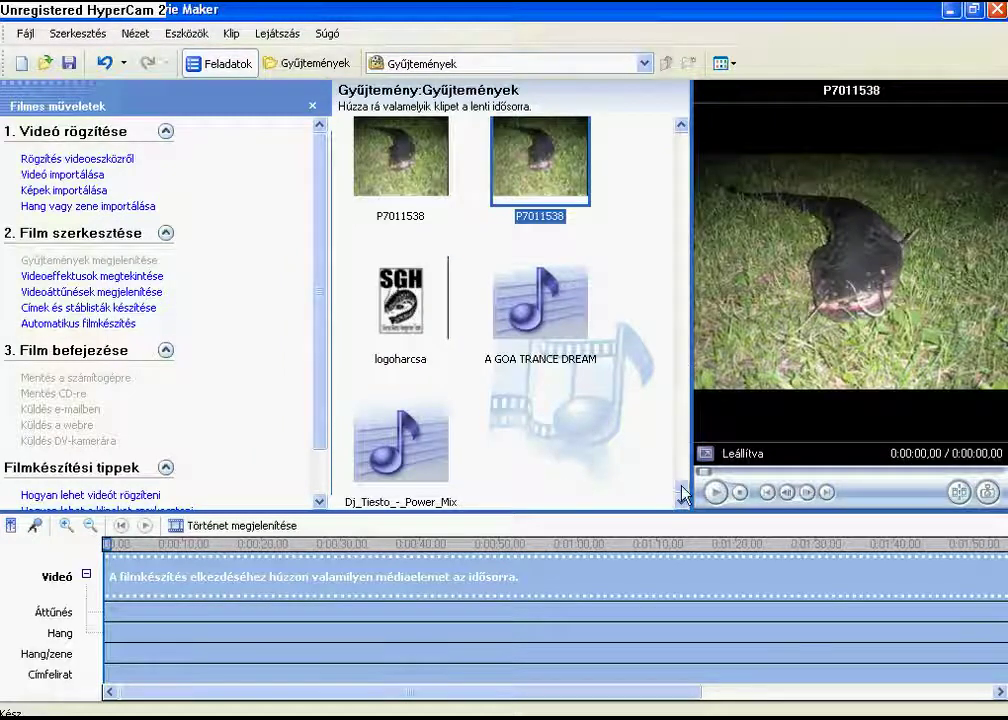
# Step: Find the neonlogo másolata picture in the collection and place it at the start of the video track
pyautogui.moveTo(683, 494)
pyautogui.mouseDown()
pyautogui.moveTo(681, 225)
pyautogui.moveTo(686, 500)
pyautogui.mouseUp()
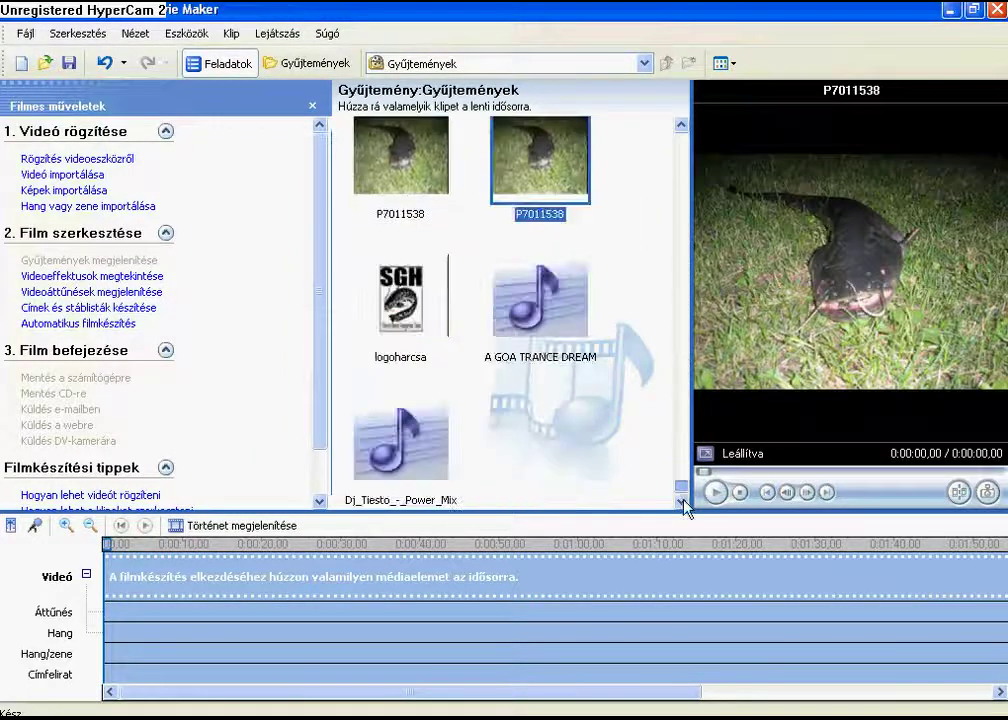
pyautogui.click(682, 125)
pyautogui.click(682, 125)
pyautogui.click(682, 125)
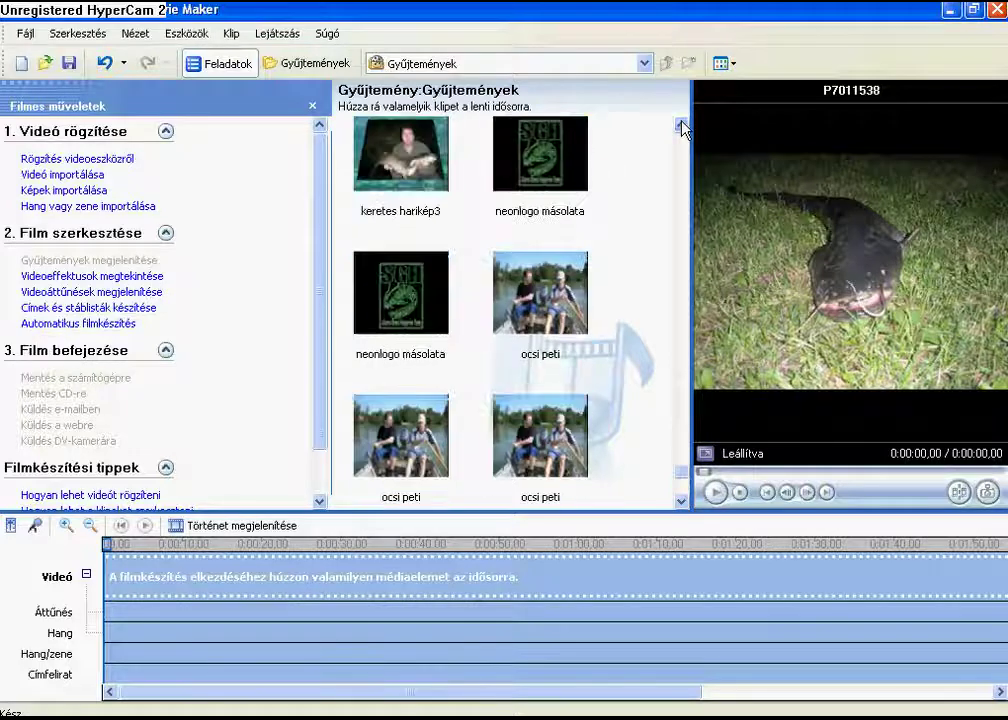
pyautogui.click(682, 125)
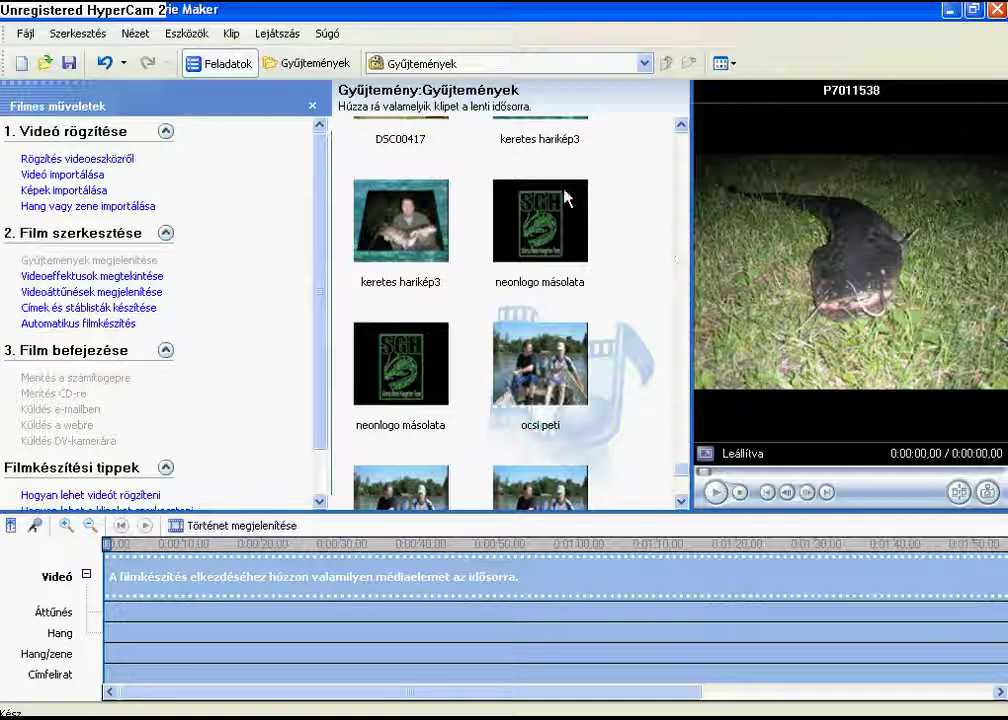
pyautogui.moveTo(430, 375); pyautogui.dragTo(115, 600)
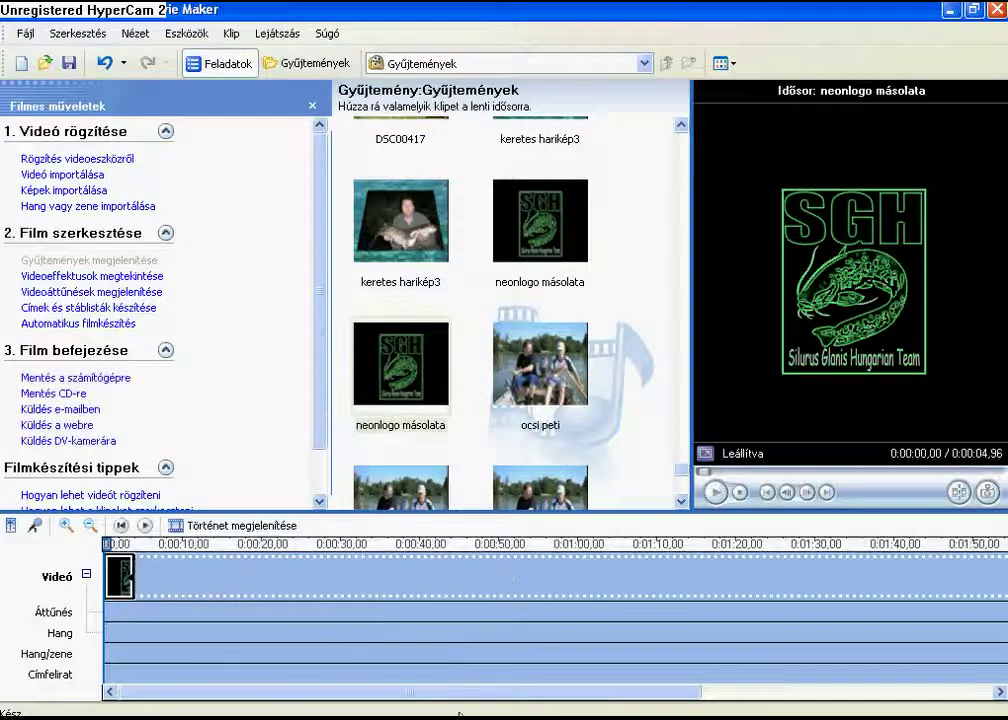
# Step: Create a title overlaid on the selected logo clip with the text "S.G.H Team"
pyautogui.click(117, 320)
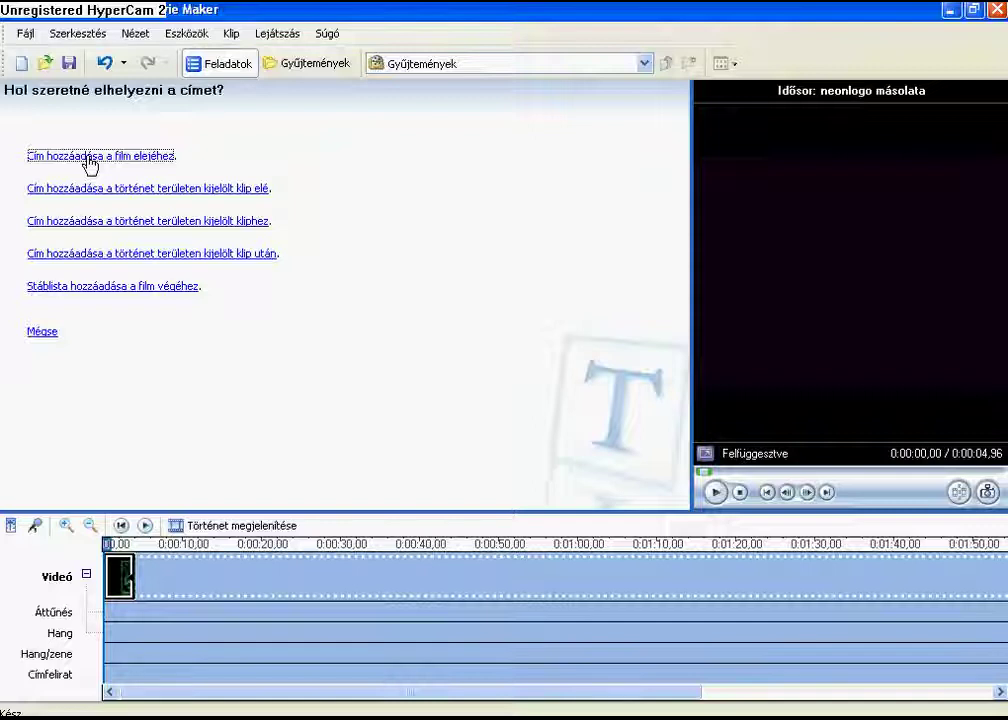
pyautogui.click(112, 222)
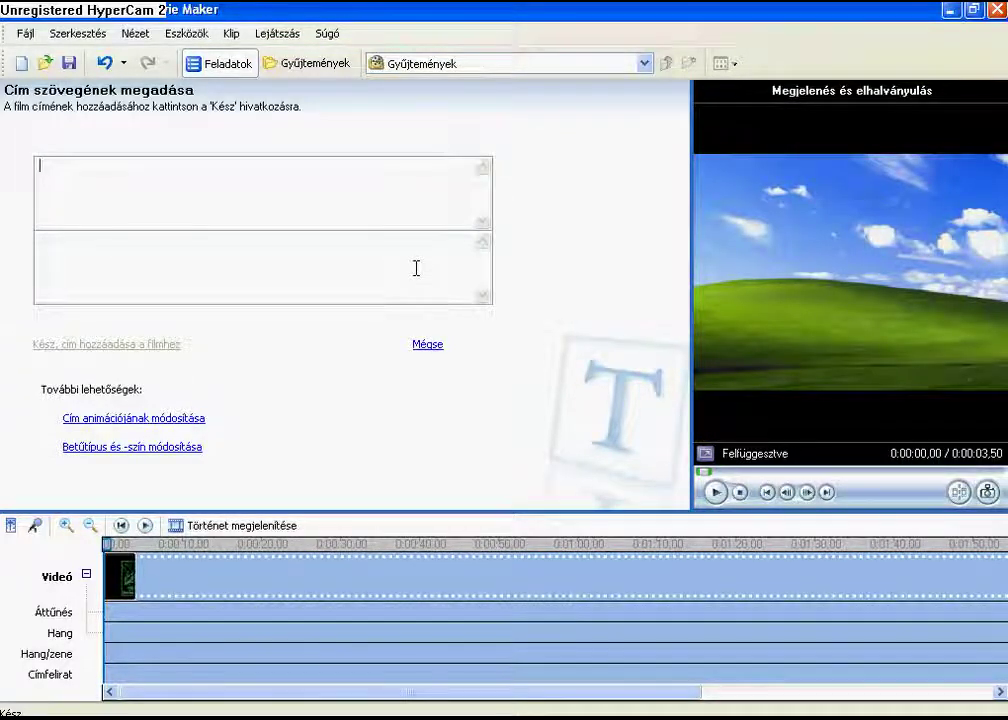
pyautogui.write('S.G')
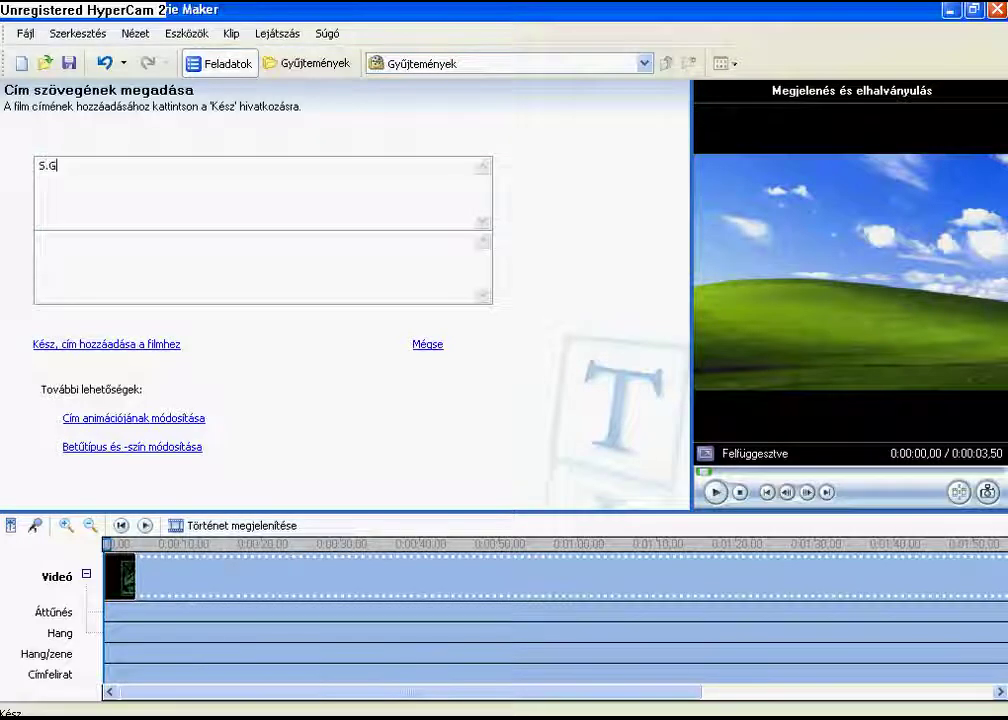
pyautogui.write('.H Tea')
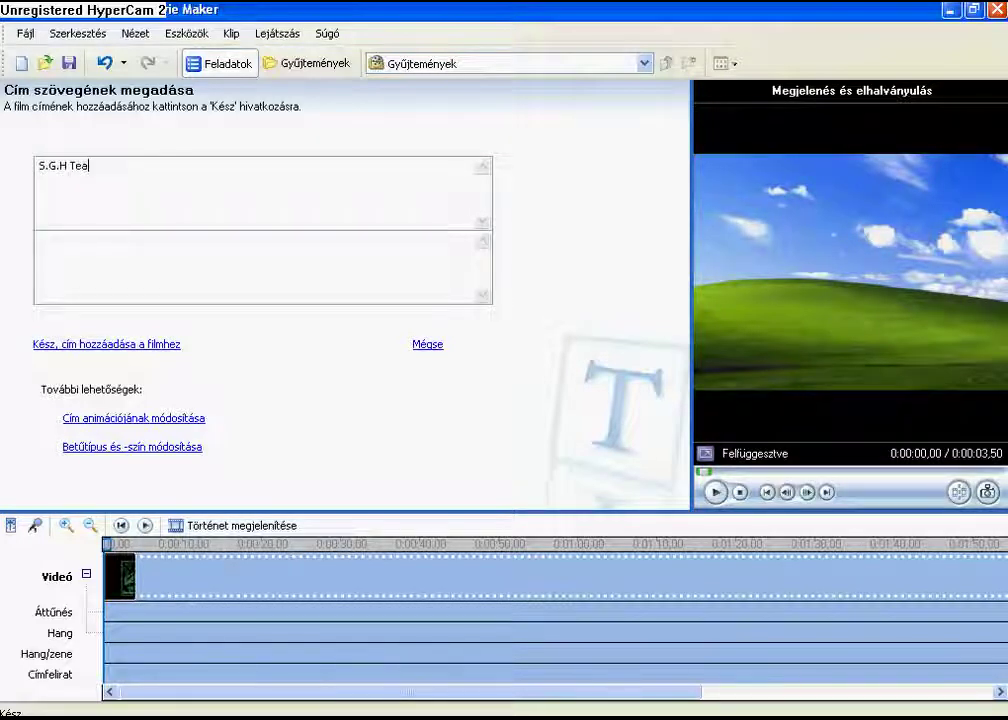
pyautogui.write('m')
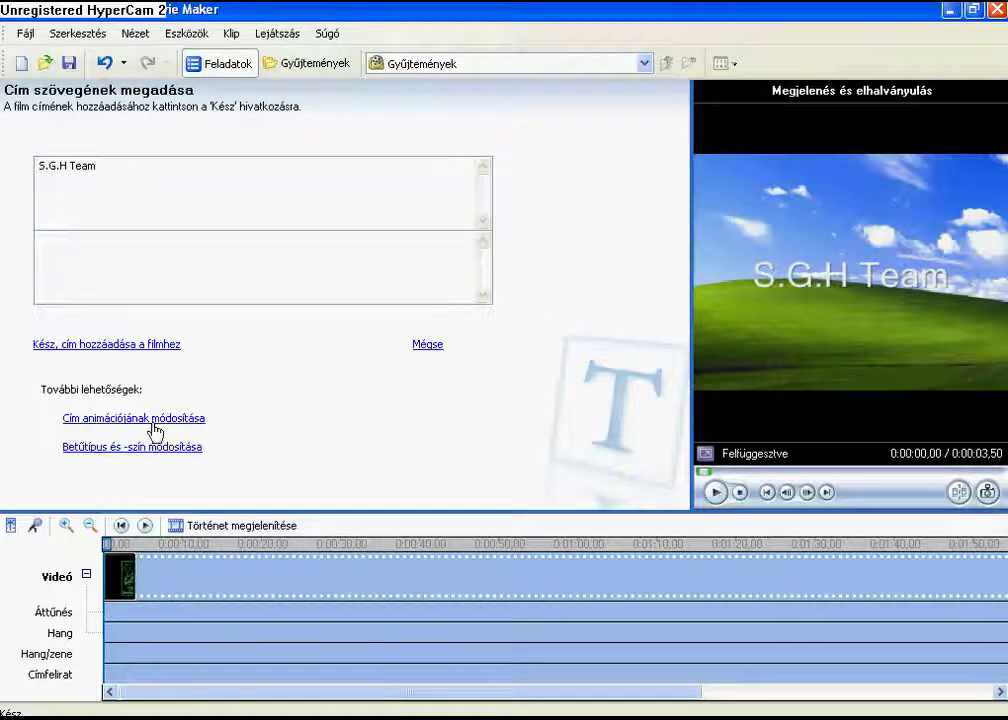
# Step: Set the title animation to the two-line style "Többrétegű mozgó címek" and add the title to the film
pyautogui.click(150, 420)
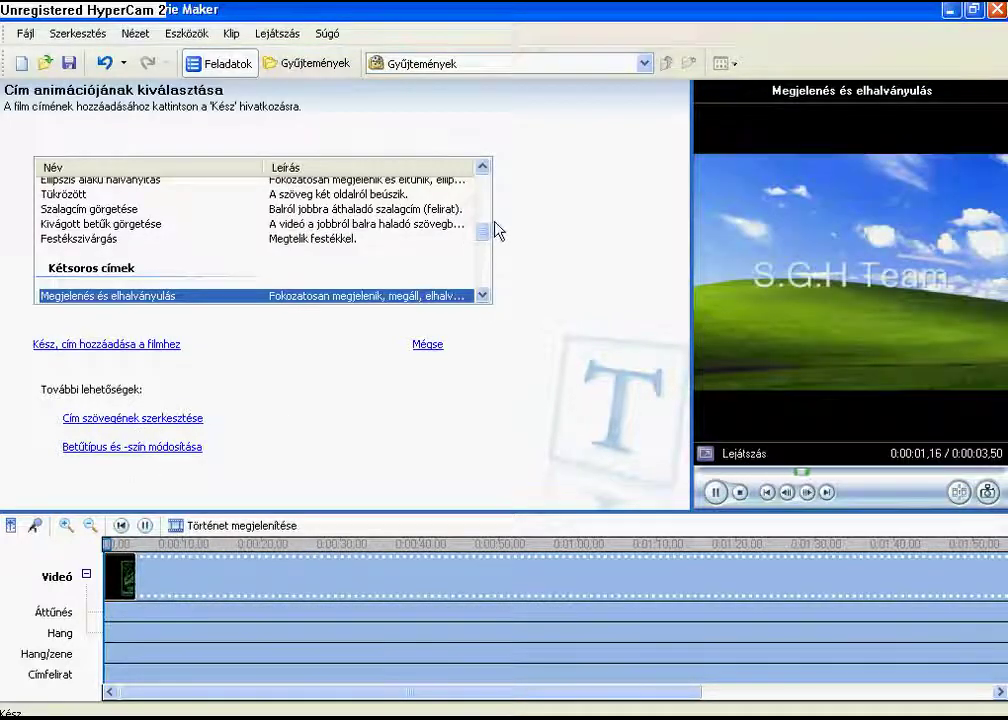
pyautogui.moveTo(486, 234); pyautogui.dragTo(487, 241)
pyautogui.scroll(-2, 487, 241)
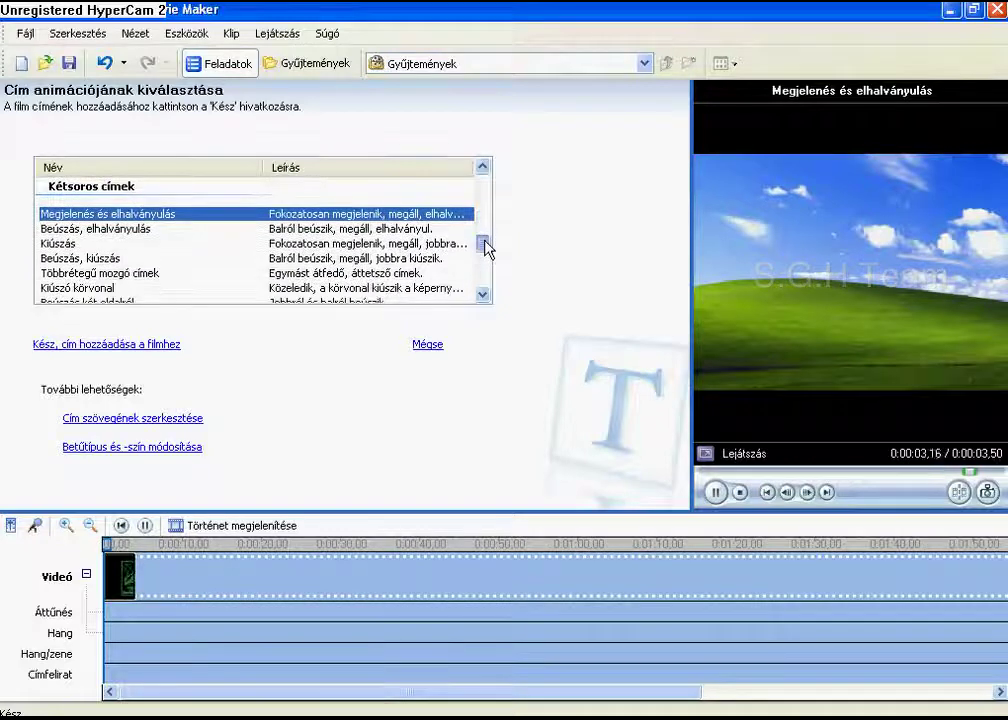
pyautogui.click(124, 273)
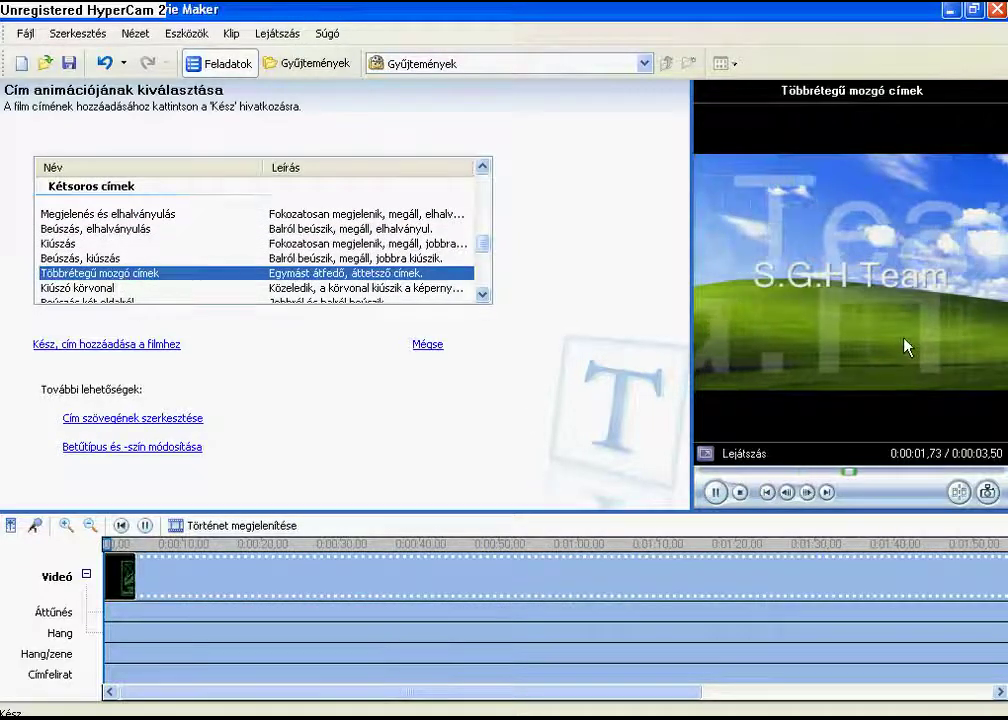
pyautogui.click(110, 345)
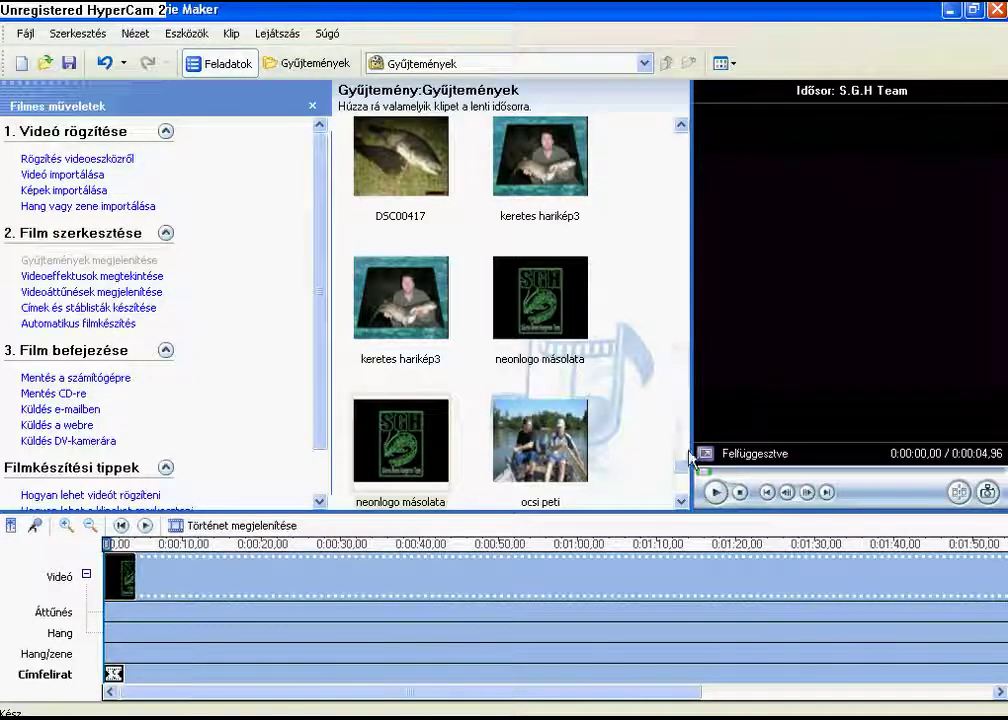
# Step: Place the picture of two men in a boat after the logo clip and join them with the "Átlós, vastagodó X" transition
pyautogui.moveTo(540, 440)
pyautogui.mouseDown()
pyautogui.moveTo(145, 590)
pyautogui.moveTo(157, 591)
pyautogui.mouseUp()
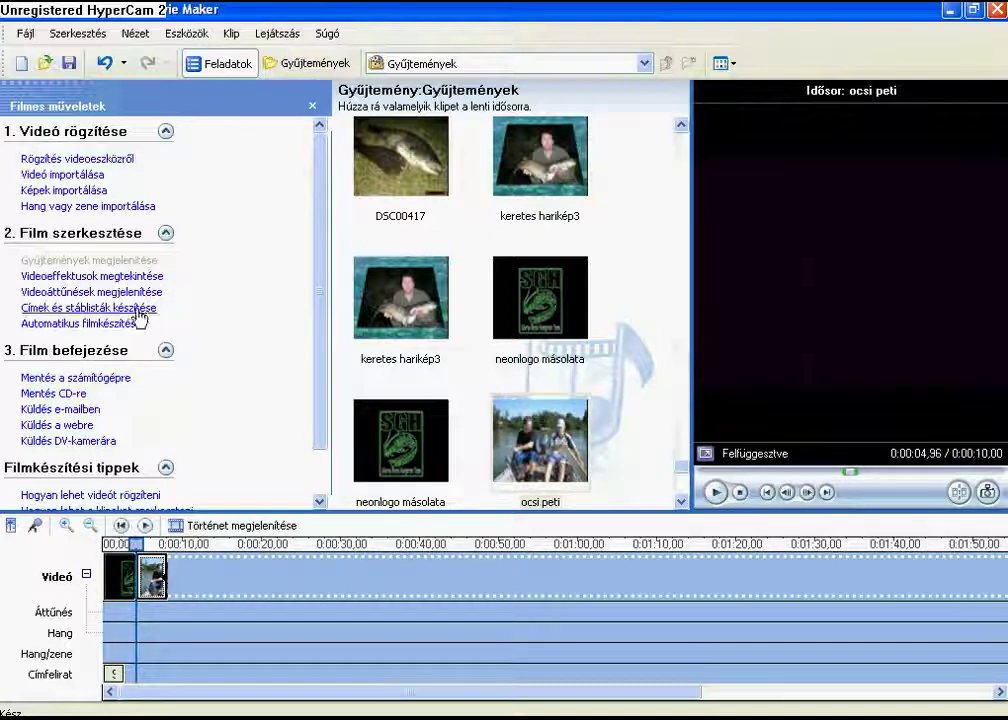
pyautogui.click(99, 291)
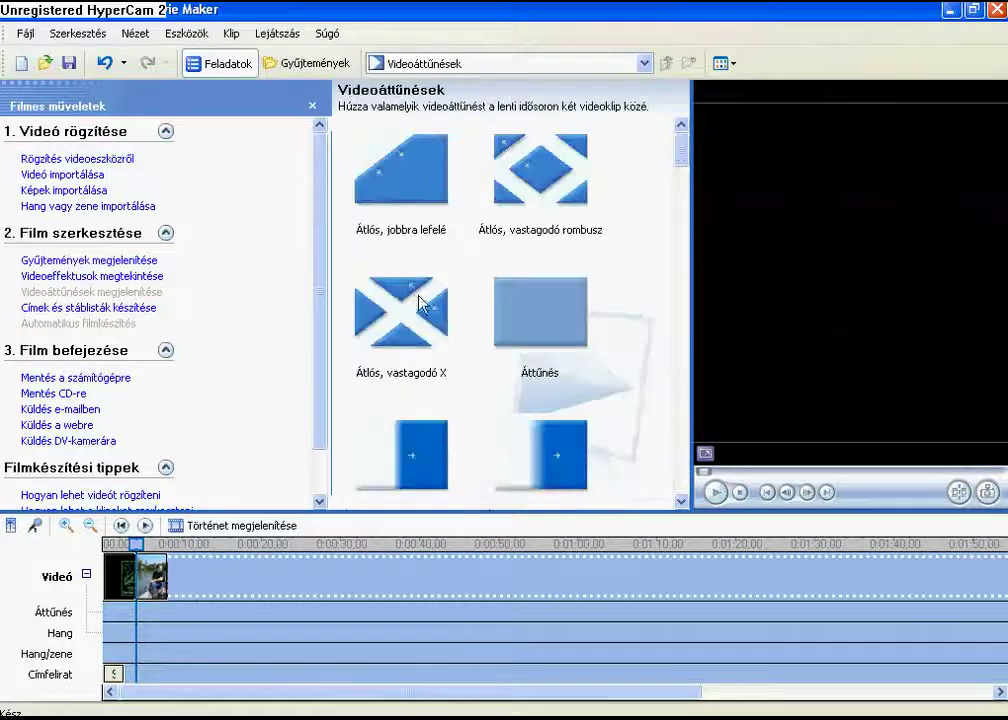
pyautogui.moveTo(408, 306); pyautogui.dragTo(136, 594)
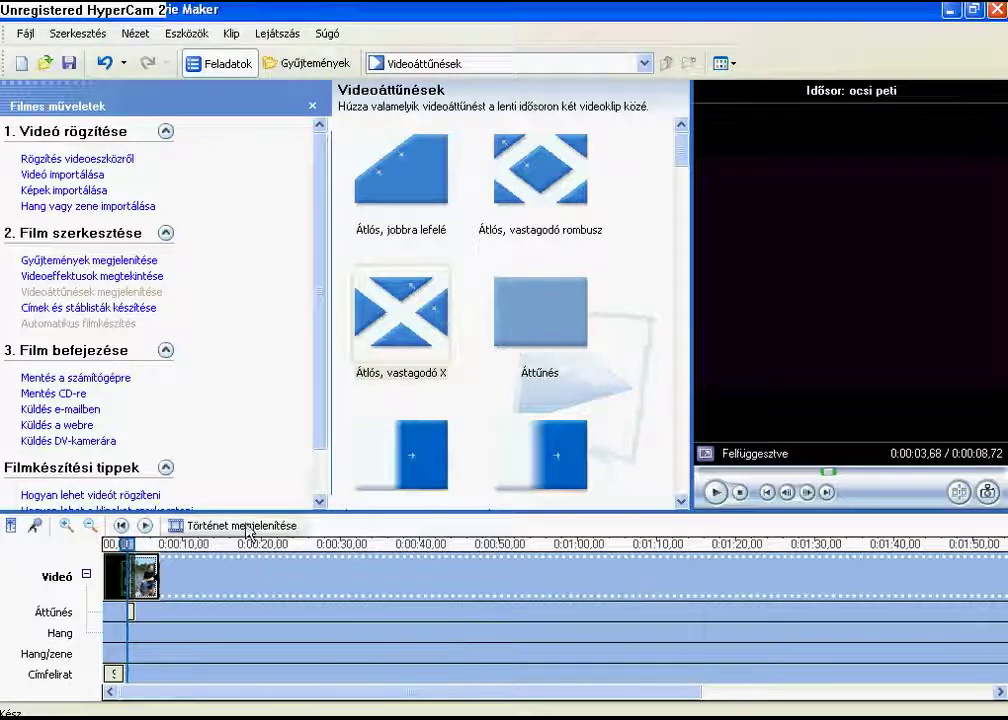
# Step: Preview the film from the beginning and append the DSC00338 picture to the video track
pyautogui.moveTo(130, 545); pyautogui.dragTo(88, 543)
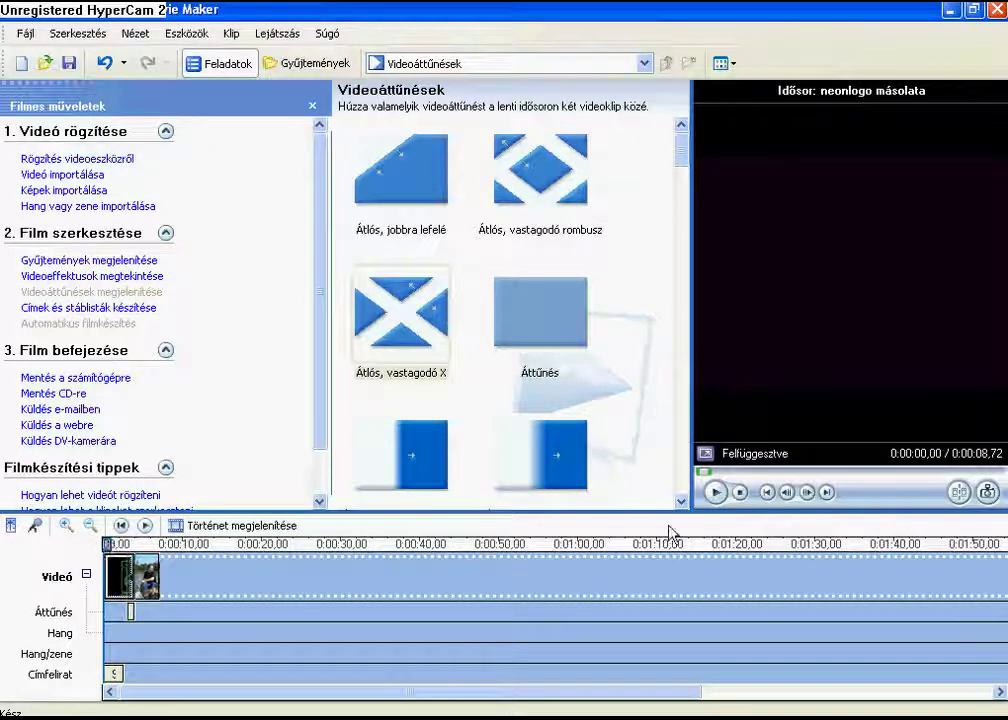
pyautogui.click(716, 492)
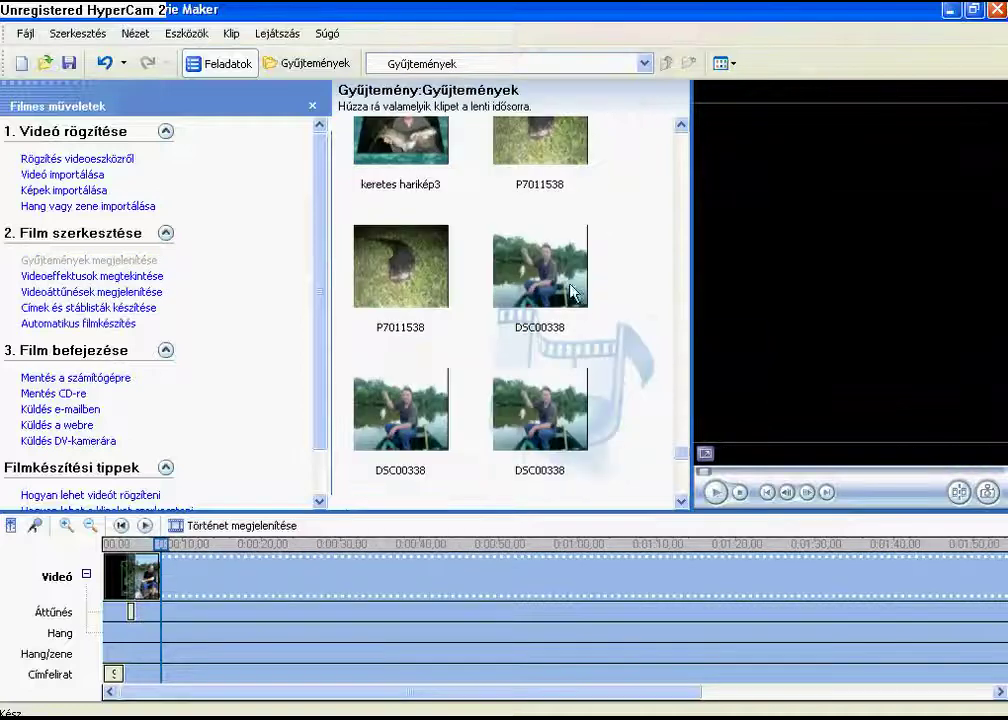
pyautogui.moveTo(570, 295); pyautogui.dragTo(197, 595)
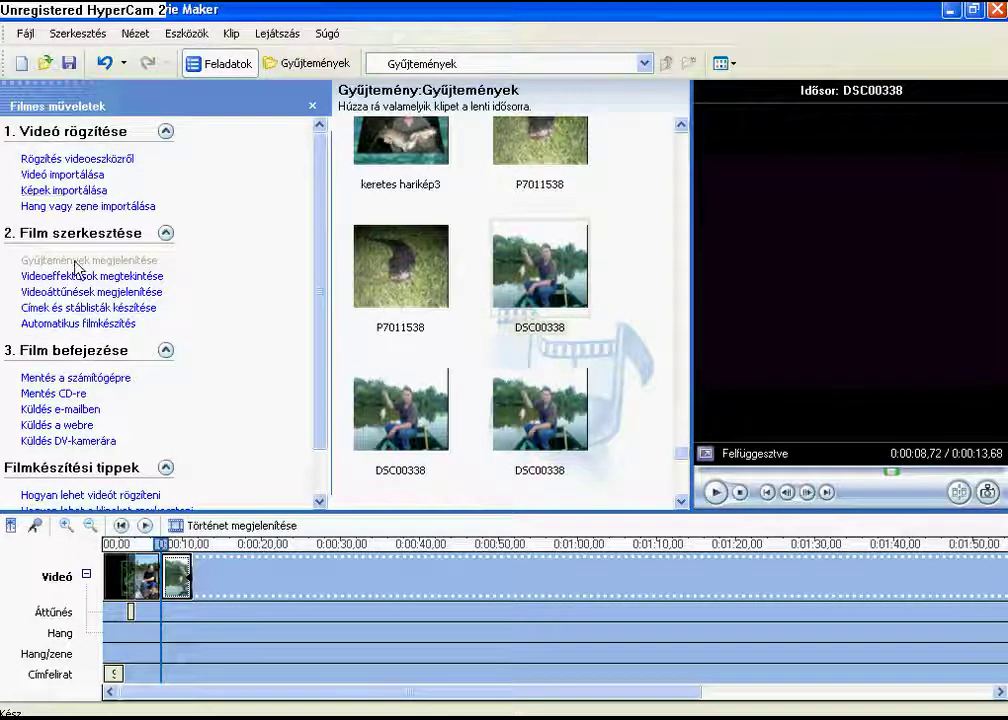
# Step: Try a "Körök" transition between the two-men boat picture and the DSC00338 clip
pyautogui.click(90, 291)
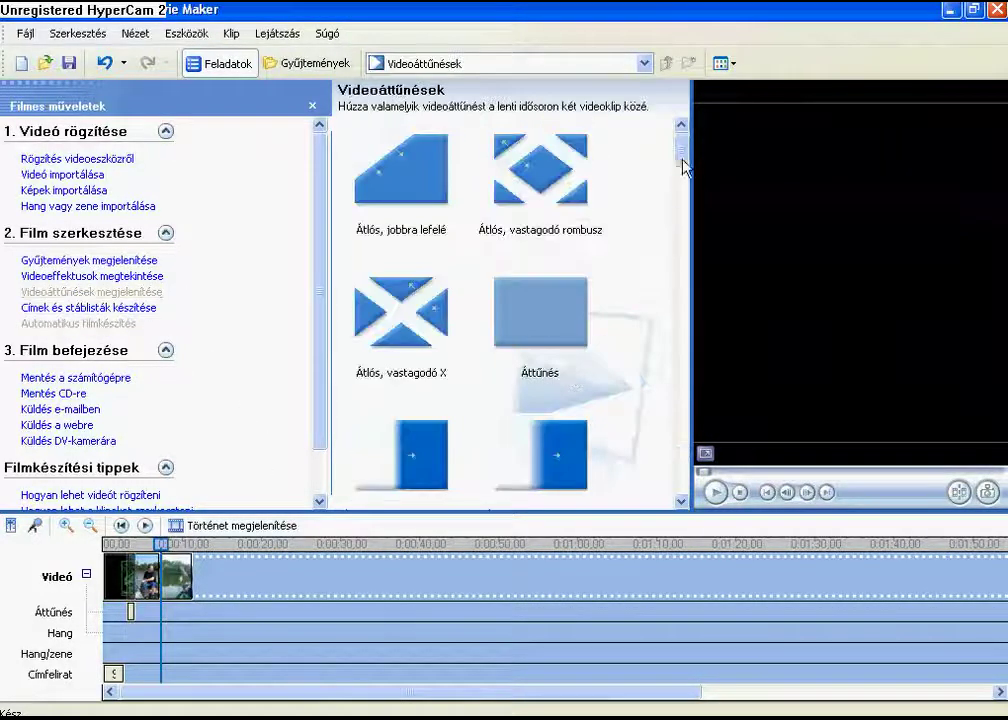
pyautogui.moveTo(683, 167); pyautogui.dragTo(683, 307)
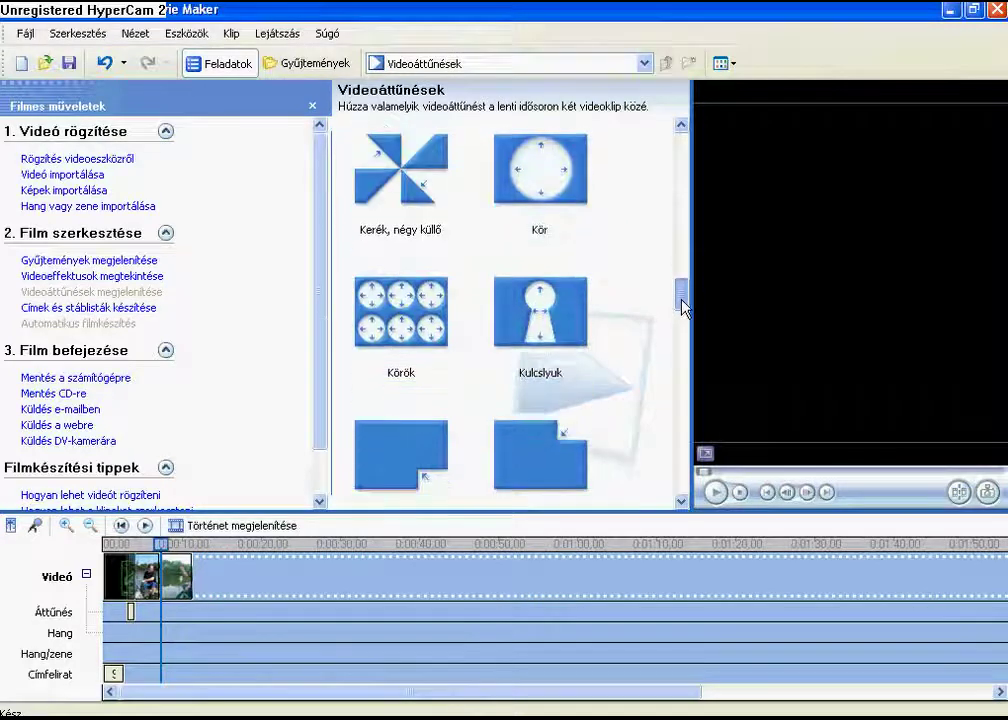
pyautogui.moveTo(352, 333); pyautogui.dragTo(166, 586)
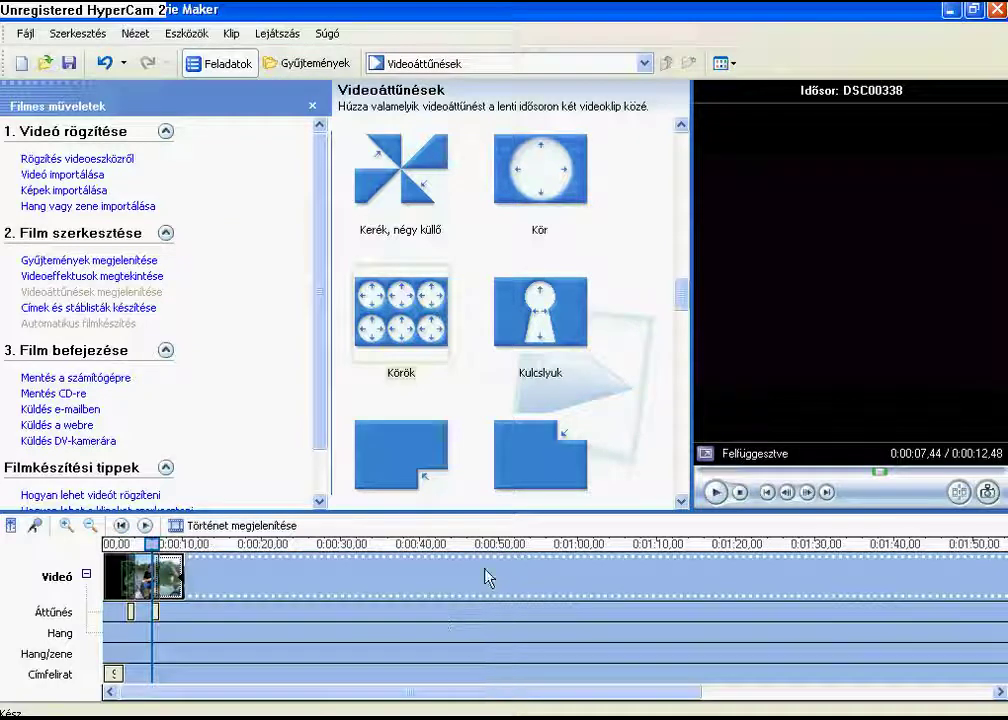
pyautogui.click(183, 546)
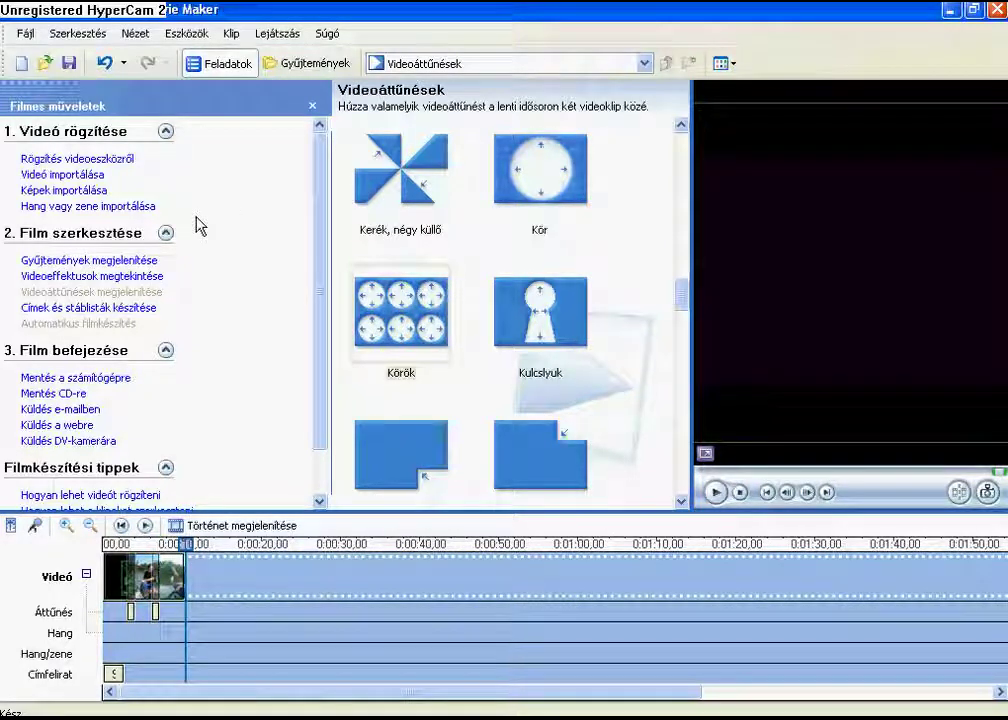
pyautogui.hotkey('ctrl', 'z')
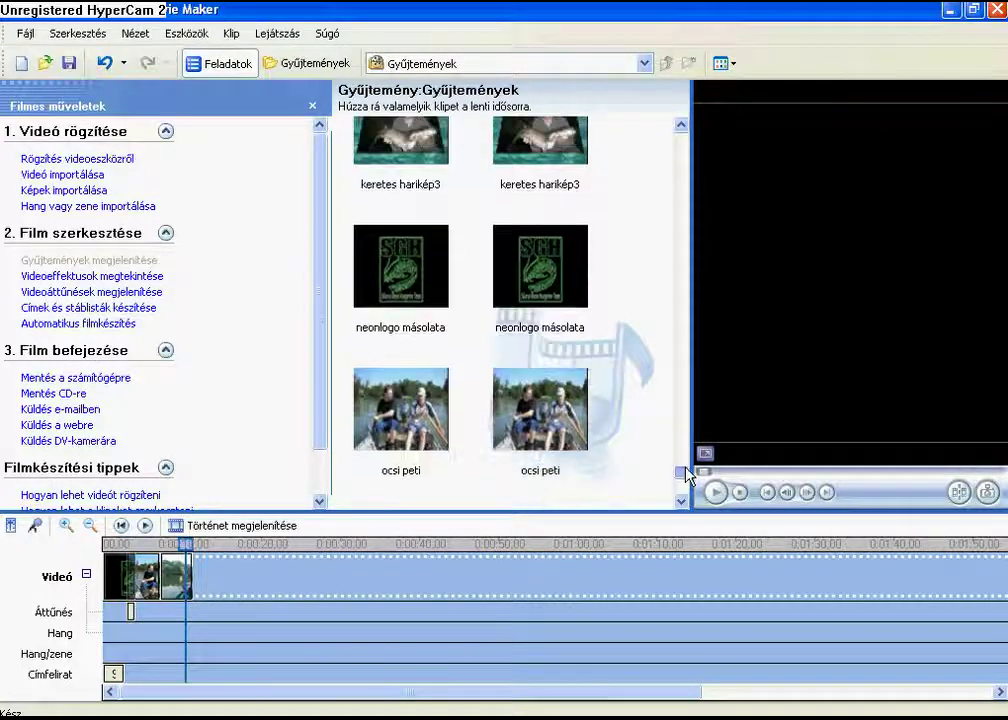
# Step: Put the playhead at the end of the last clip and import the SUNP0009 video from the dv folder
pyautogui.moveTo(687, 475); pyautogui.dragTo(686, 441)
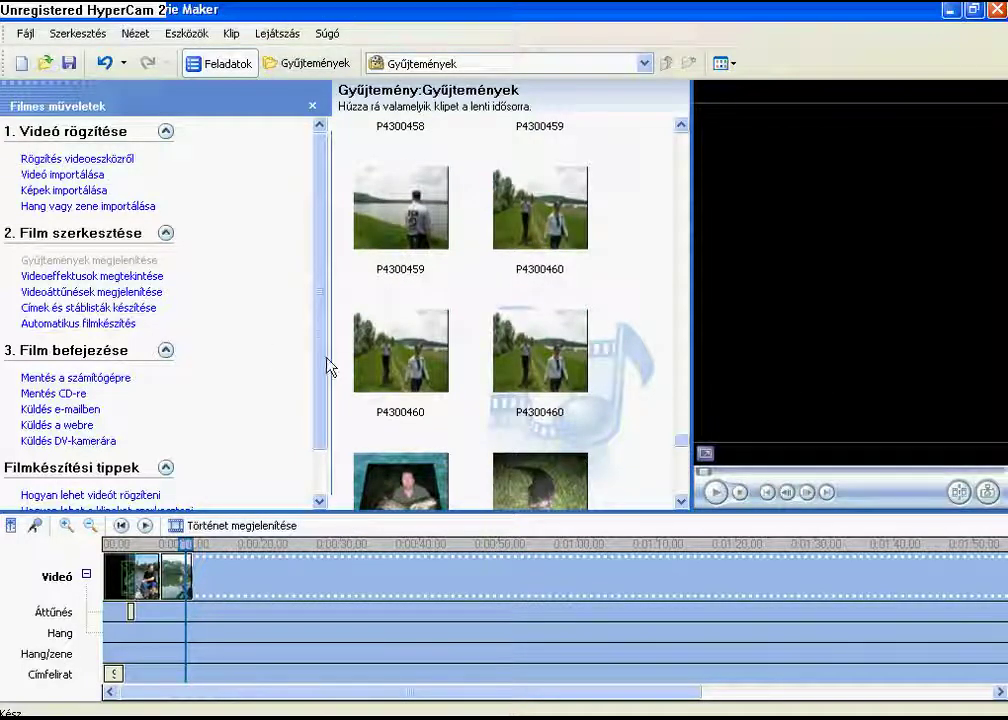
pyautogui.click(190, 545)
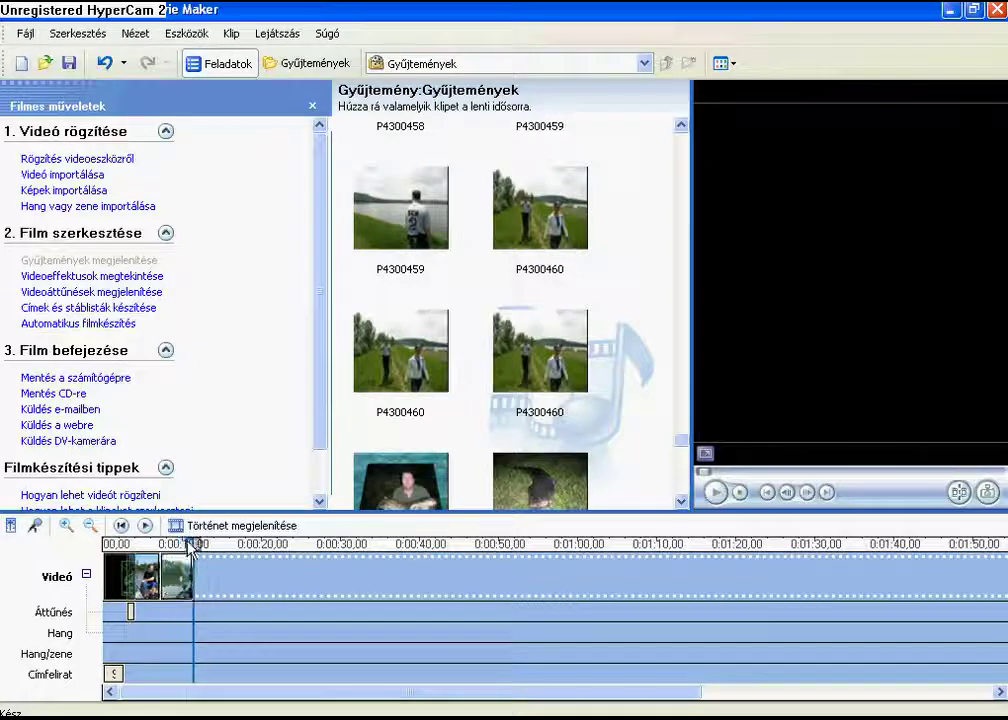
pyautogui.click(62, 175)
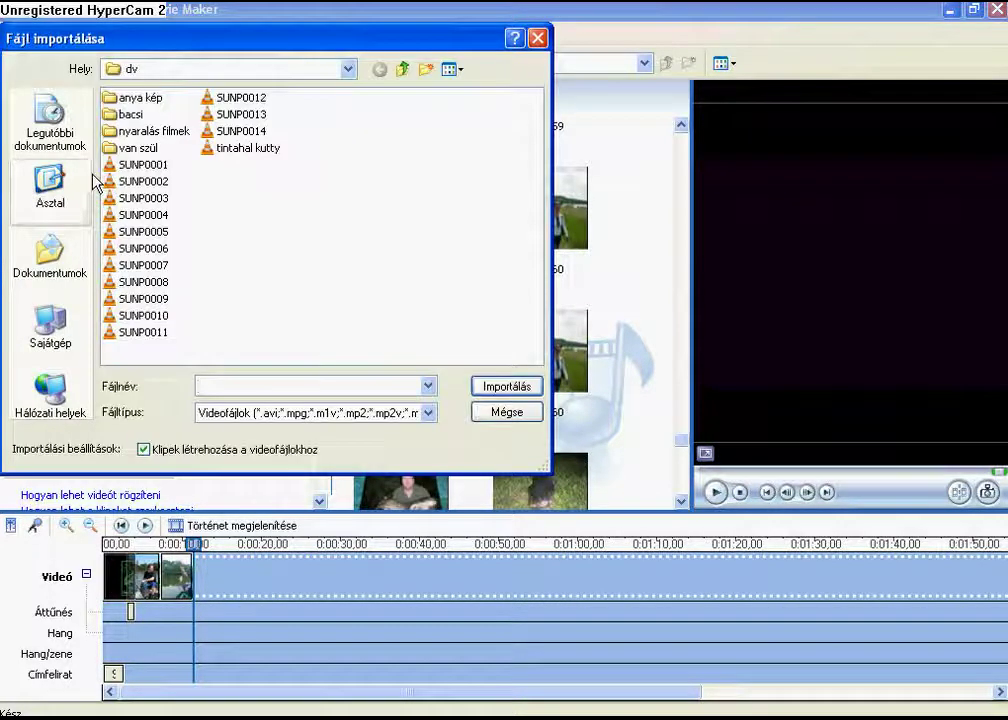
pyautogui.click(145, 282)
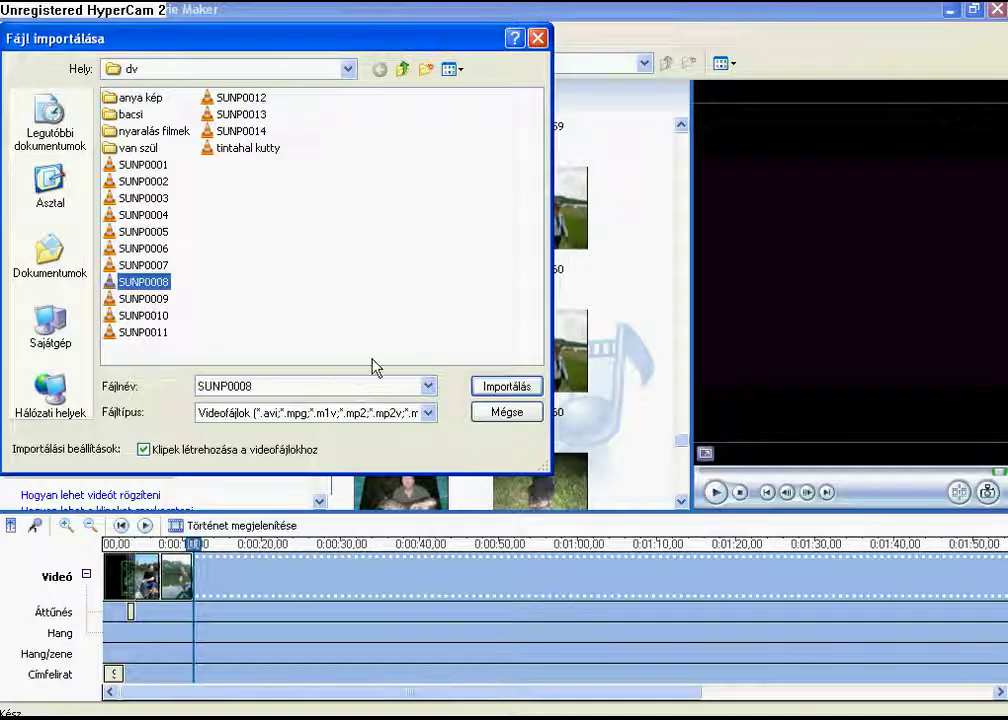
pyautogui.click(115, 298)
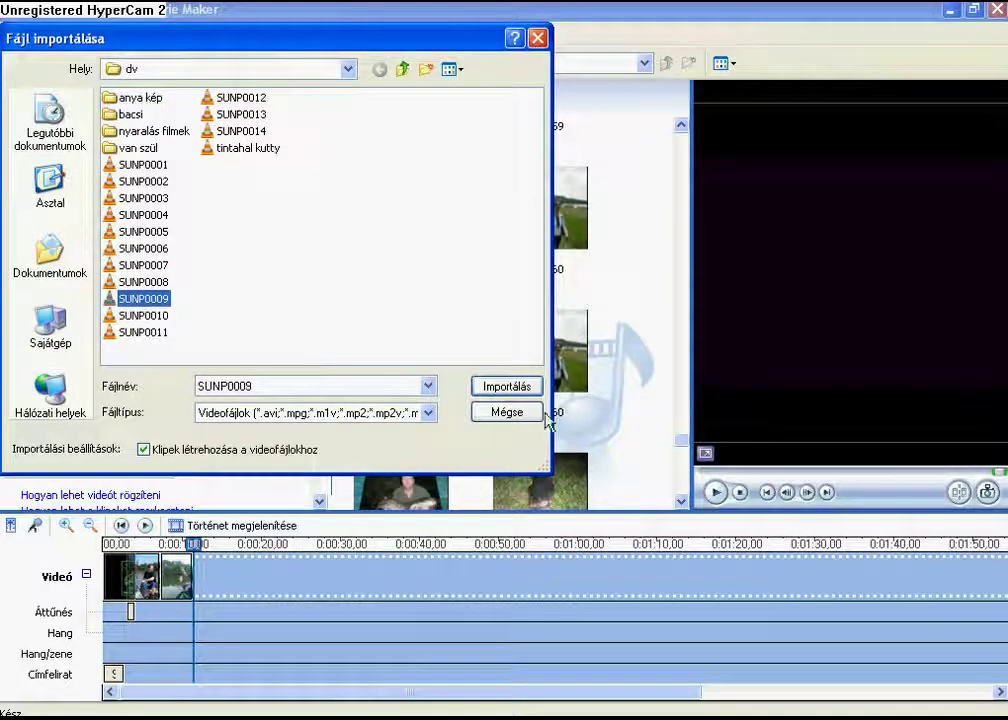
pyautogui.click(495, 390)
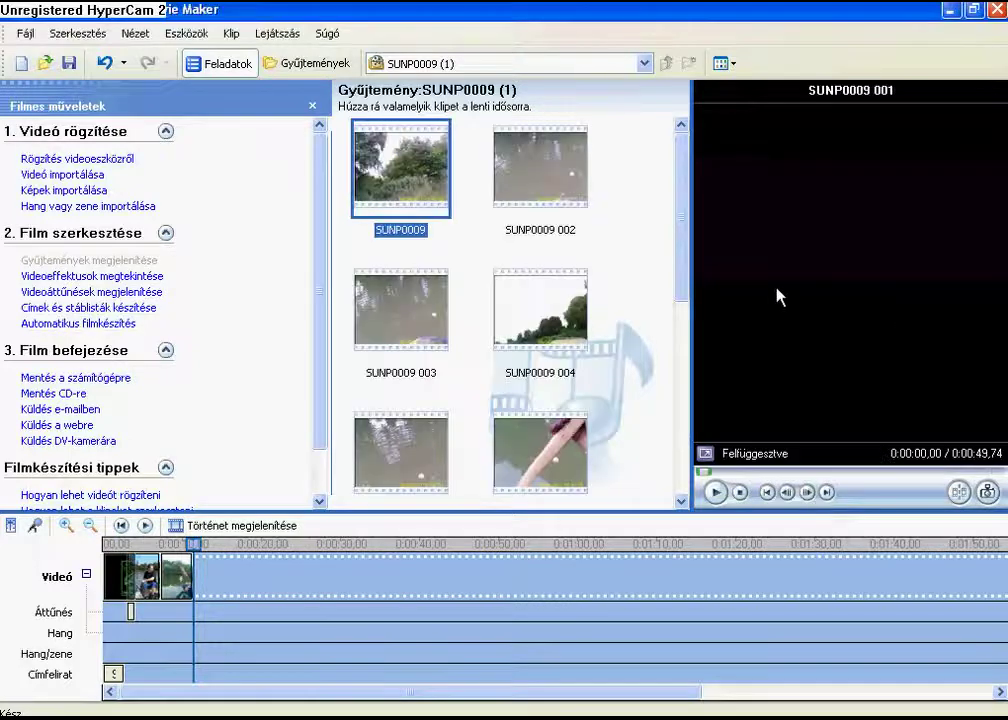
# Step: Look through the imported SUNP0009 clips and return the playhead to the start of the timeline
pyautogui.moveTo(683, 290); pyautogui.dragTo(691, 440)
pyautogui.click(667, 690)
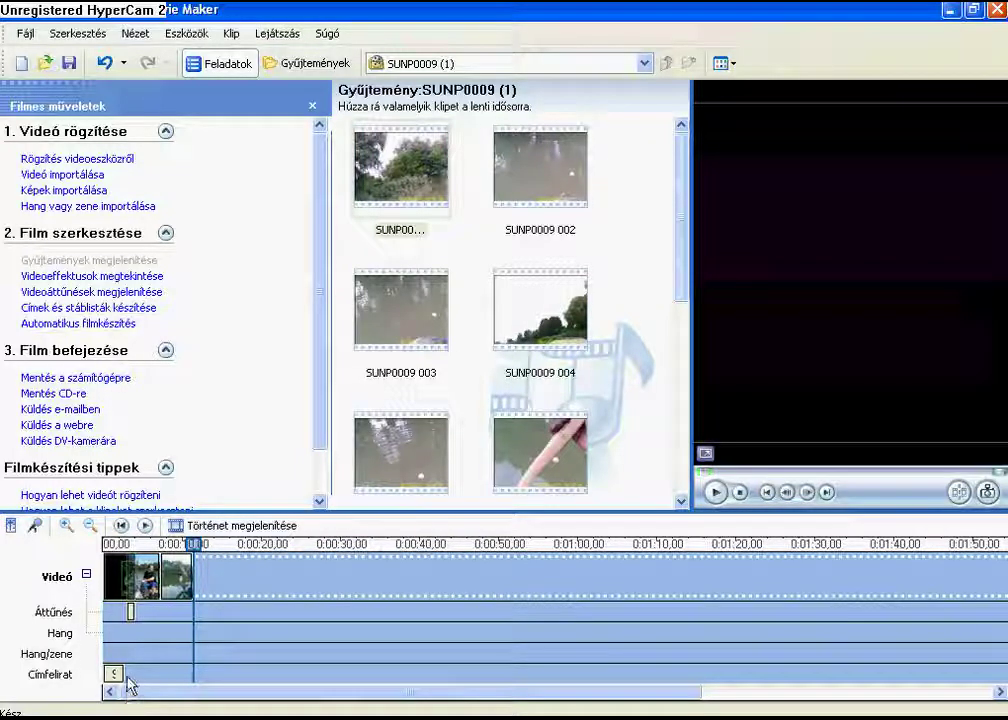
pyautogui.moveTo(196, 552); pyautogui.dragTo(100, 556)
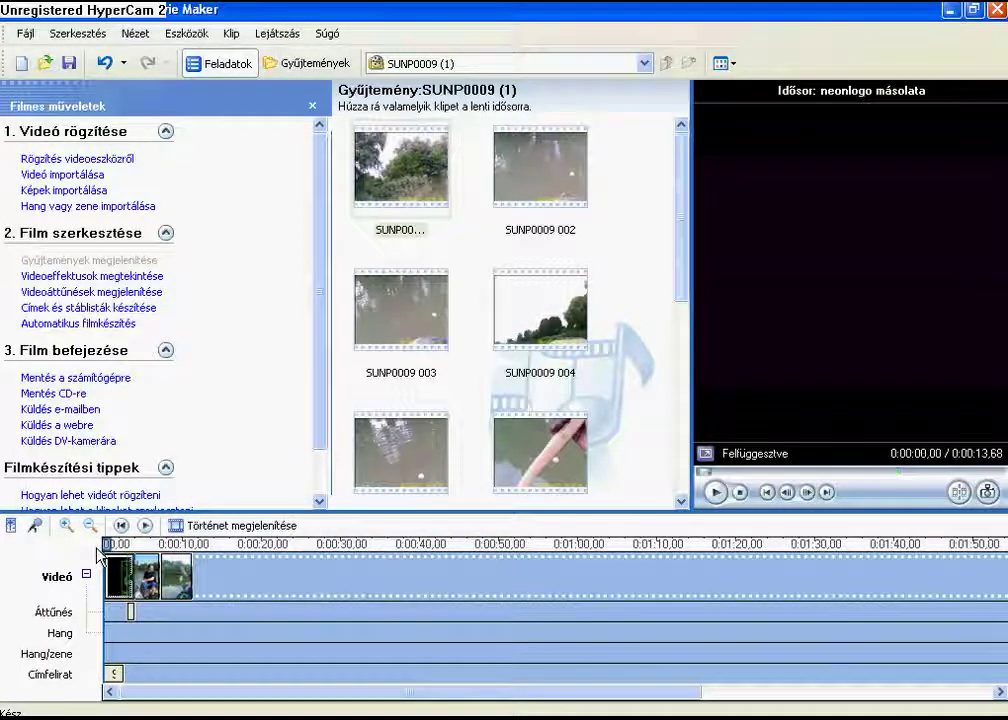
# Step: Preview the film's opening and slightly lengthen the "S.G.H Team" title on the title track
pyautogui.click(715, 492)
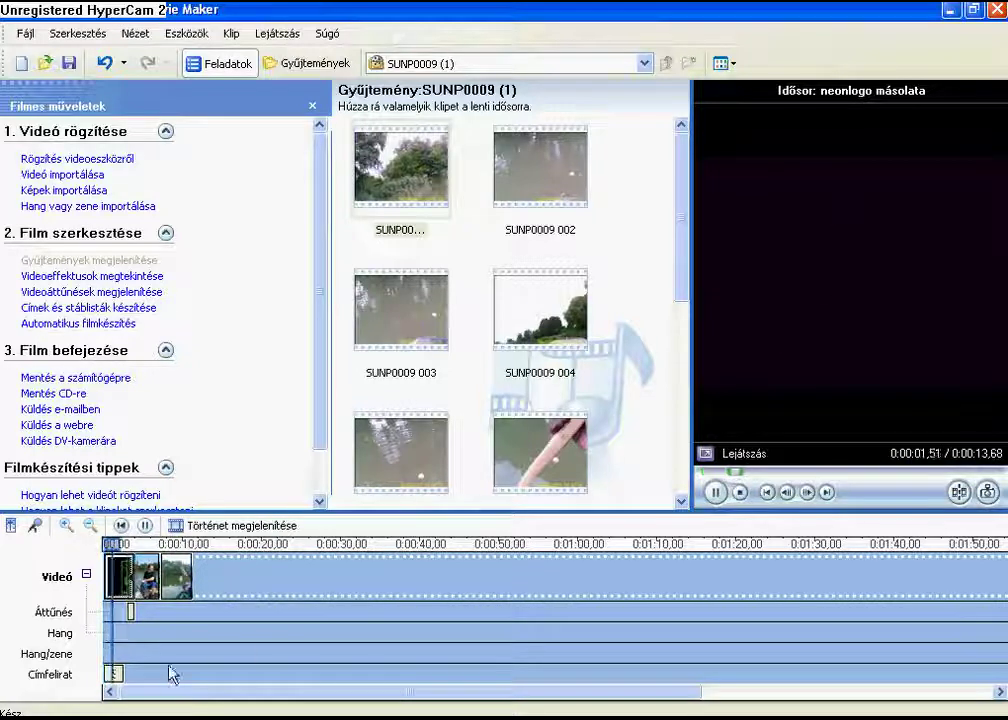
pyautogui.click(115, 676)
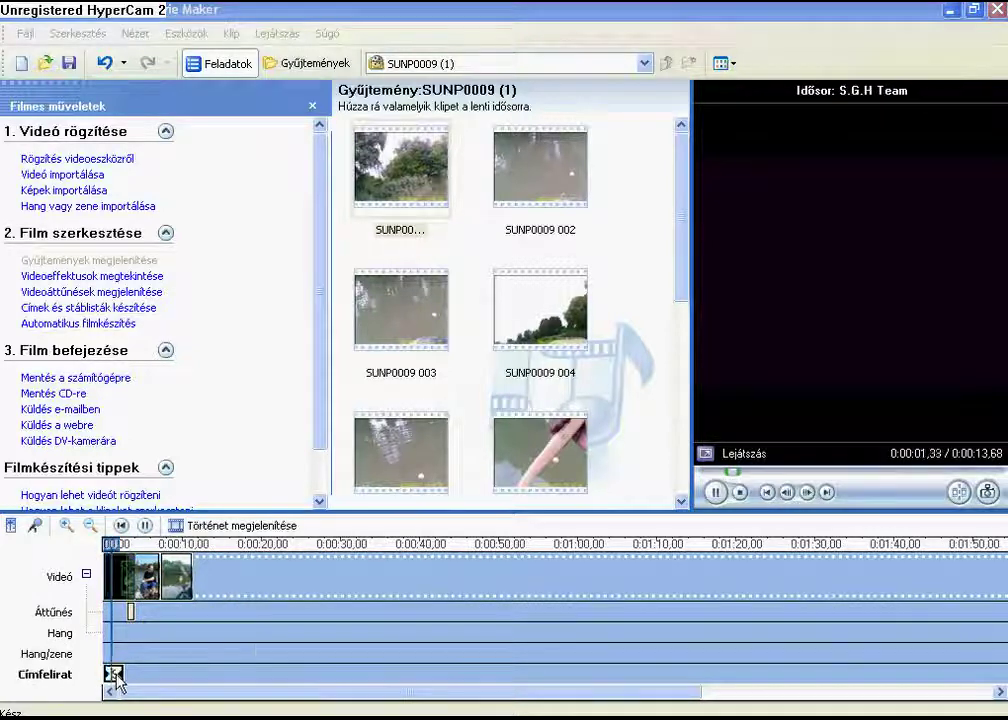
pyautogui.click(713, 492)
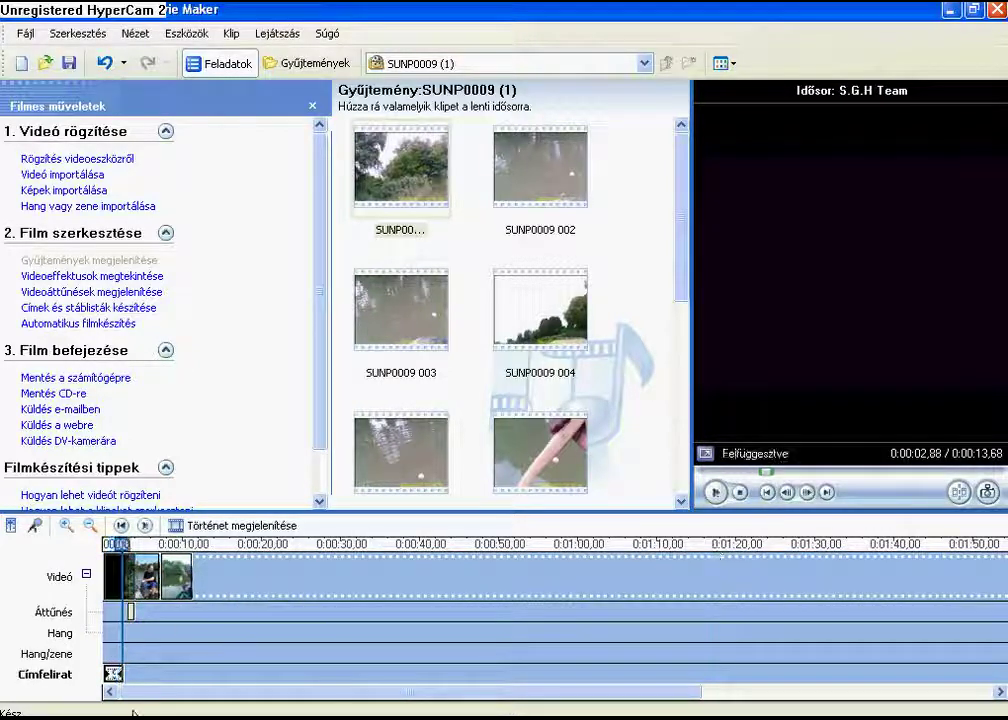
pyautogui.doubleClick(113, 677)
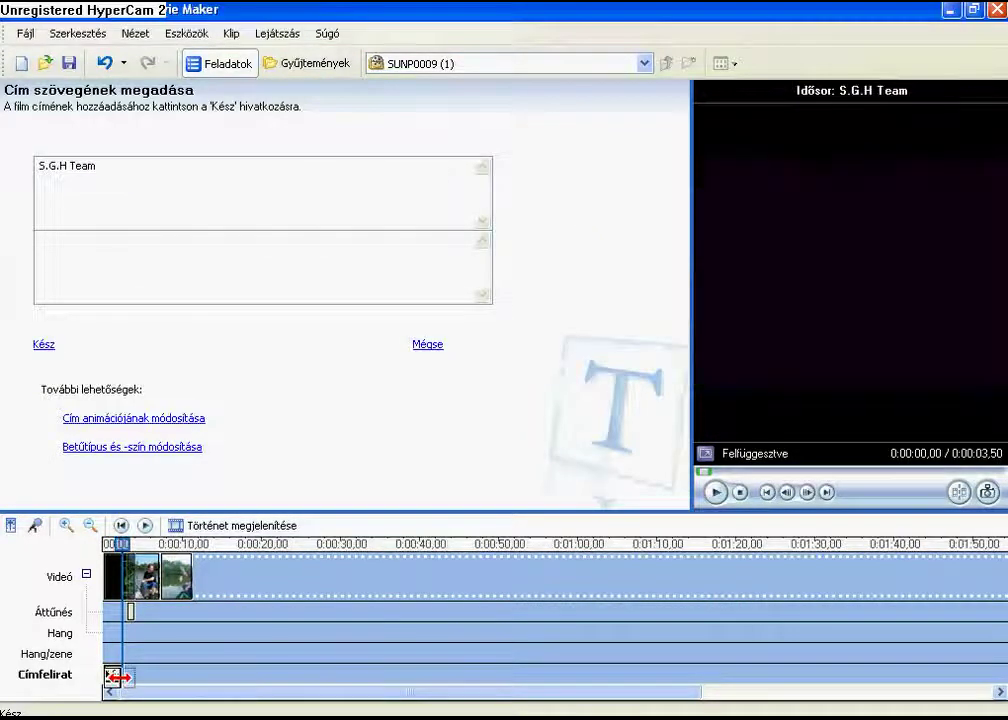
pyautogui.moveTo(119, 678)
pyautogui.mouseDown()
pyautogui.moveTo(169, 678)
pyautogui.moveTo(122, 679)
pyautogui.mouseUp()
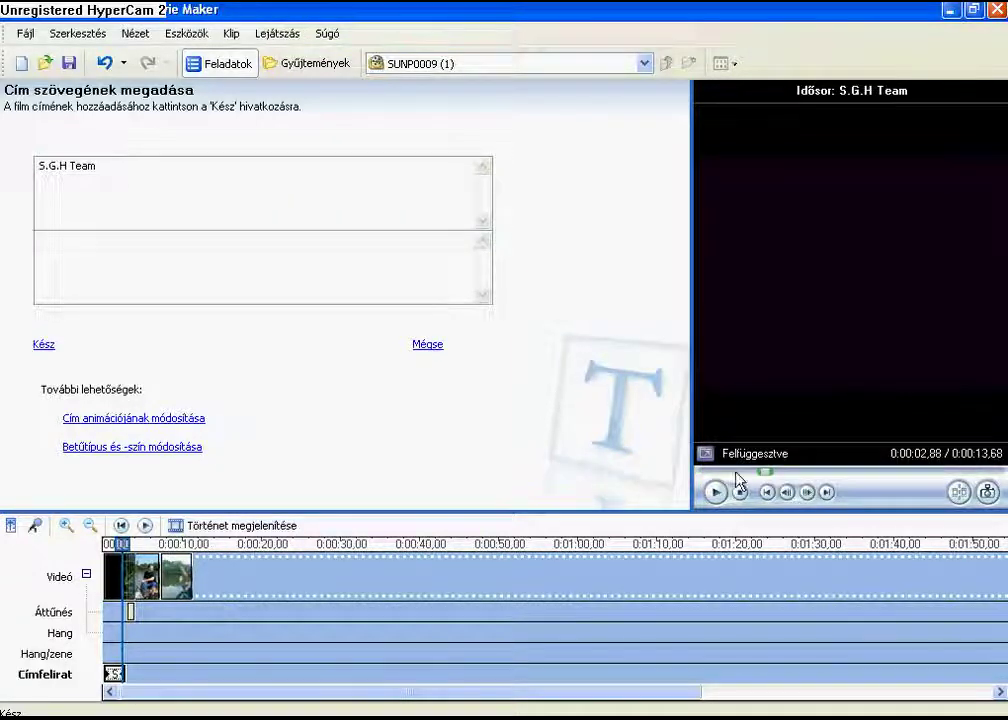
# Step: Replay the film from the beginning, put the playhead at the end of the last clip and leave title editing without text changes
pyautogui.click(109, 544)
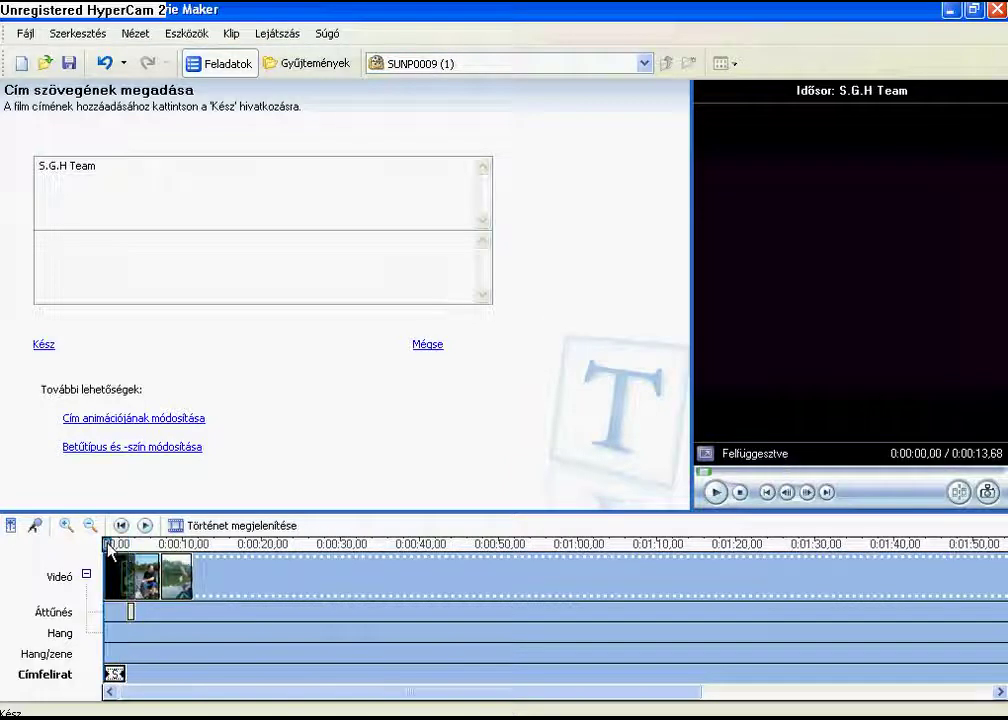
pyautogui.click(716, 496)
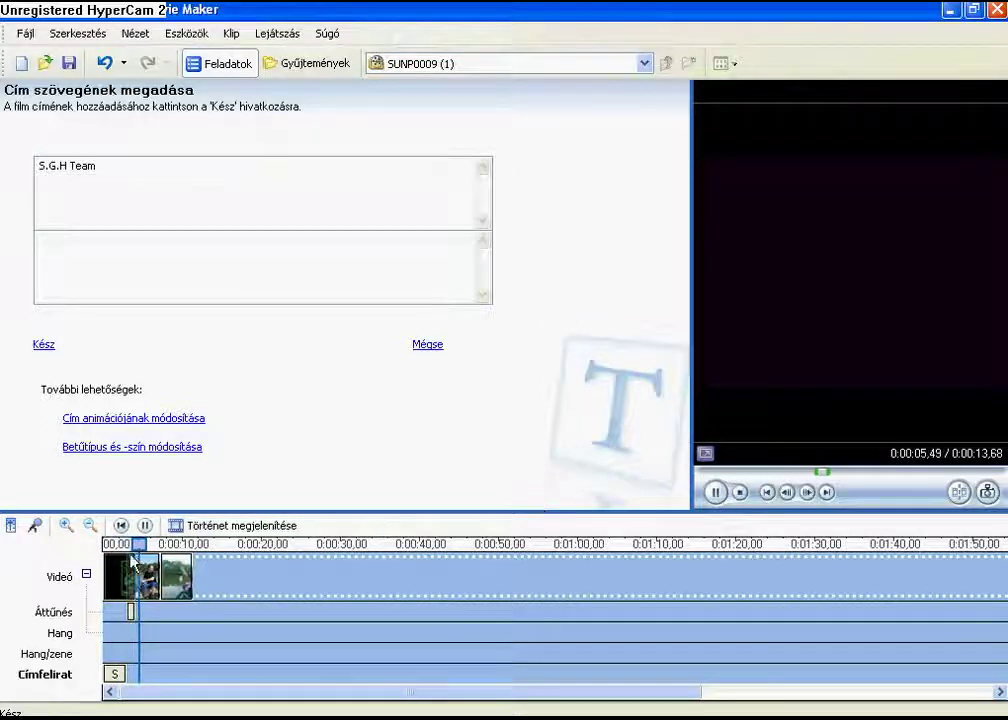
pyautogui.moveTo(137, 545); pyautogui.dragTo(196, 548)
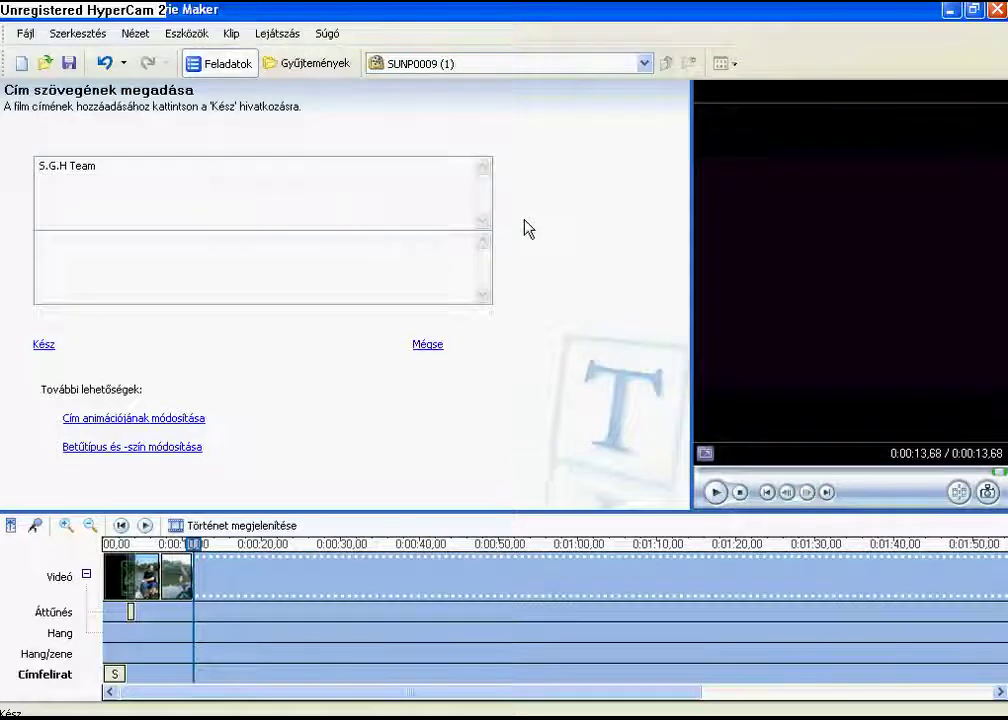
pyautogui.click(428, 345)
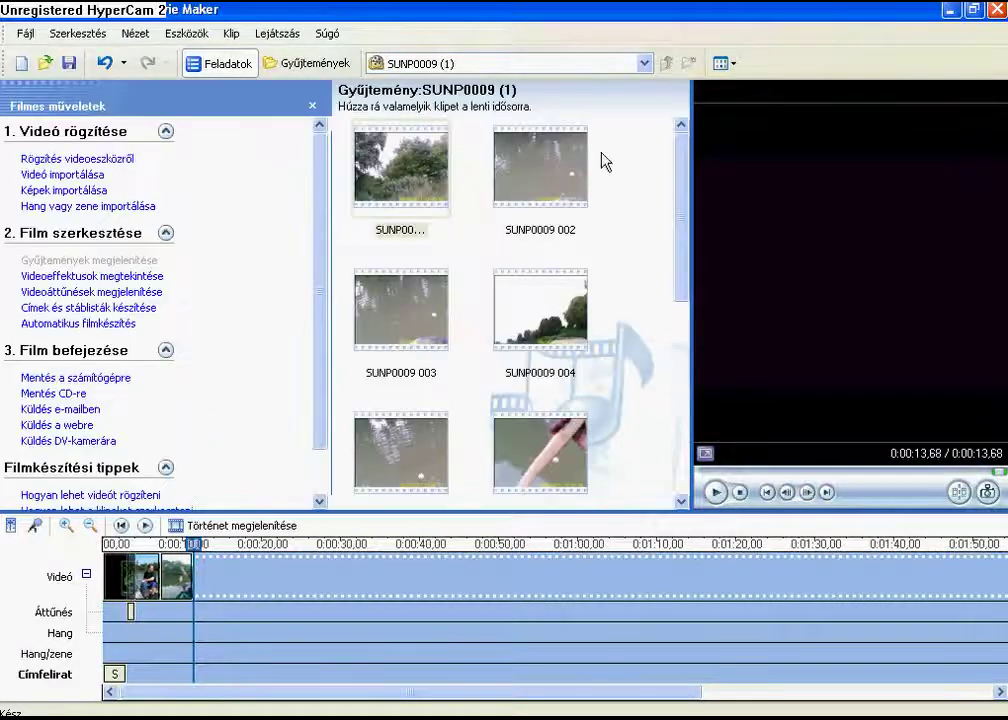
# Step: Append the clips SUNP0009 001, 002, 003, 004 and 005 in order after the DSC00338 picture on the video track
pyautogui.moveTo(434, 198); pyautogui.dragTo(218, 580)
pyautogui.moveTo(557, 182); pyautogui.dragTo(288, 578)
pyautogui.moveTo(555, 588); pyautogui.dragTo(555, 585)
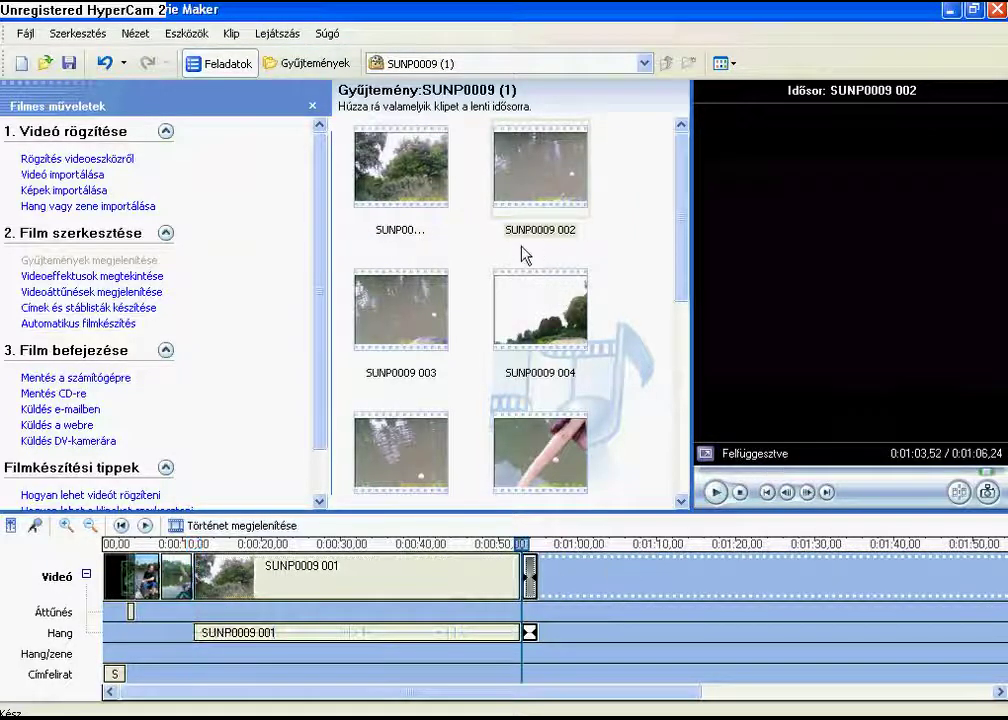
pyautogui.moveTo(427, 315); pyautogui.dragTo(575, 577)
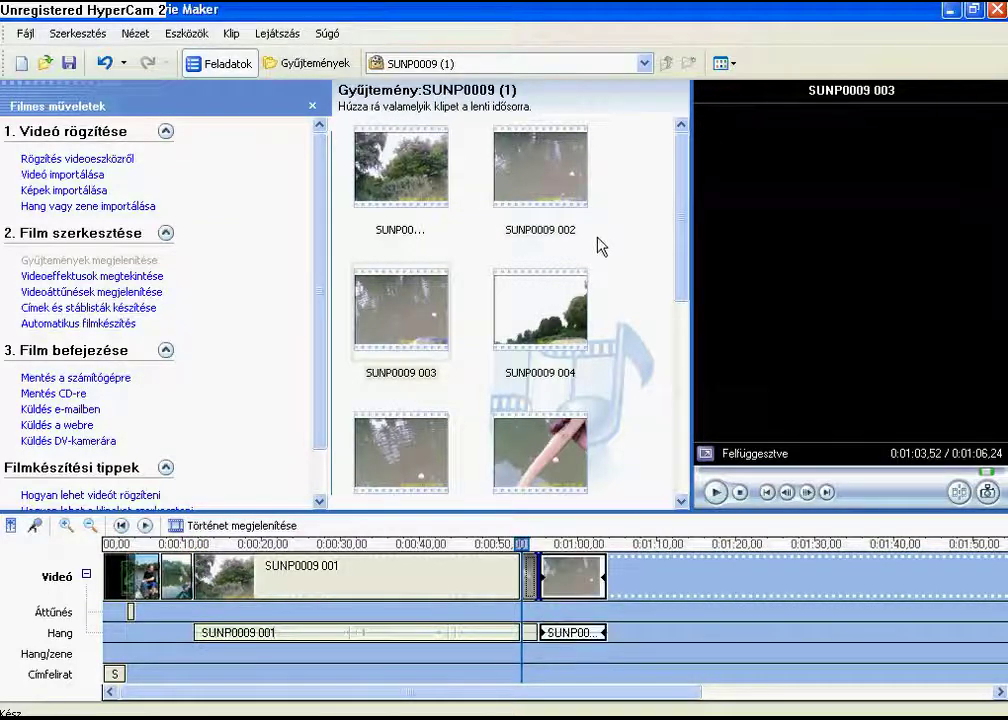
pyautogui.moveTo(540, 310); pyautogui.dragTo(697, 606)
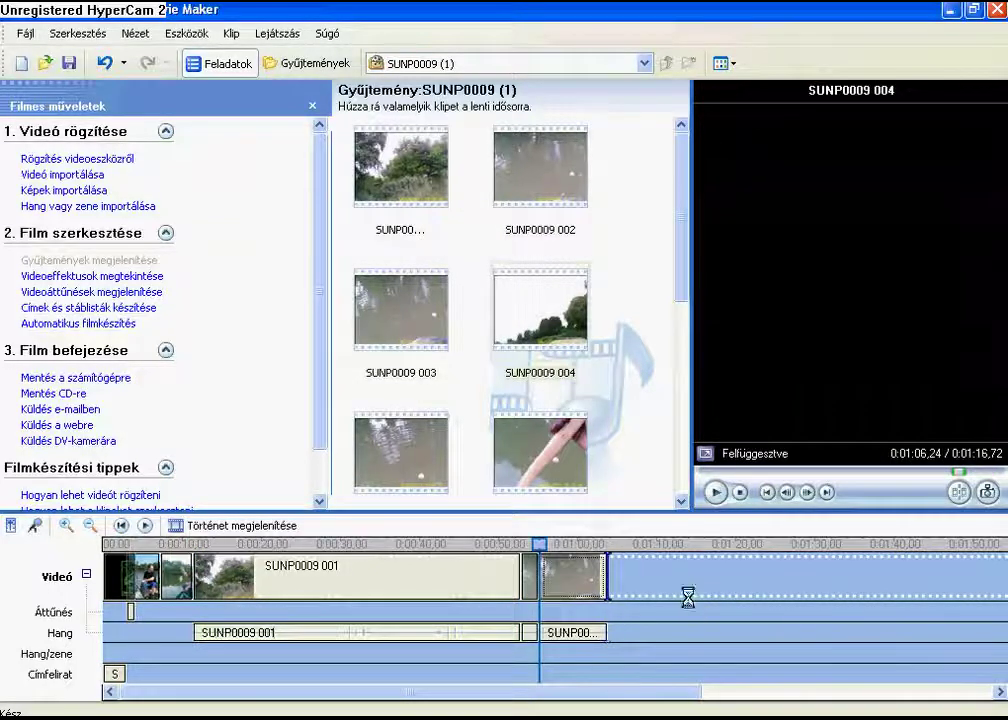
pyautogui.moveTo(418, 455); pyautogui.dragTo(798, 597)
# Step: Append the clips SUNP0009 006 and 007, SUNP0009 009 twice, and SUNP0009 010 to the end of the video track
pyautogui.moveTo(680, 696); pyautogui.dragTo(870, 686)
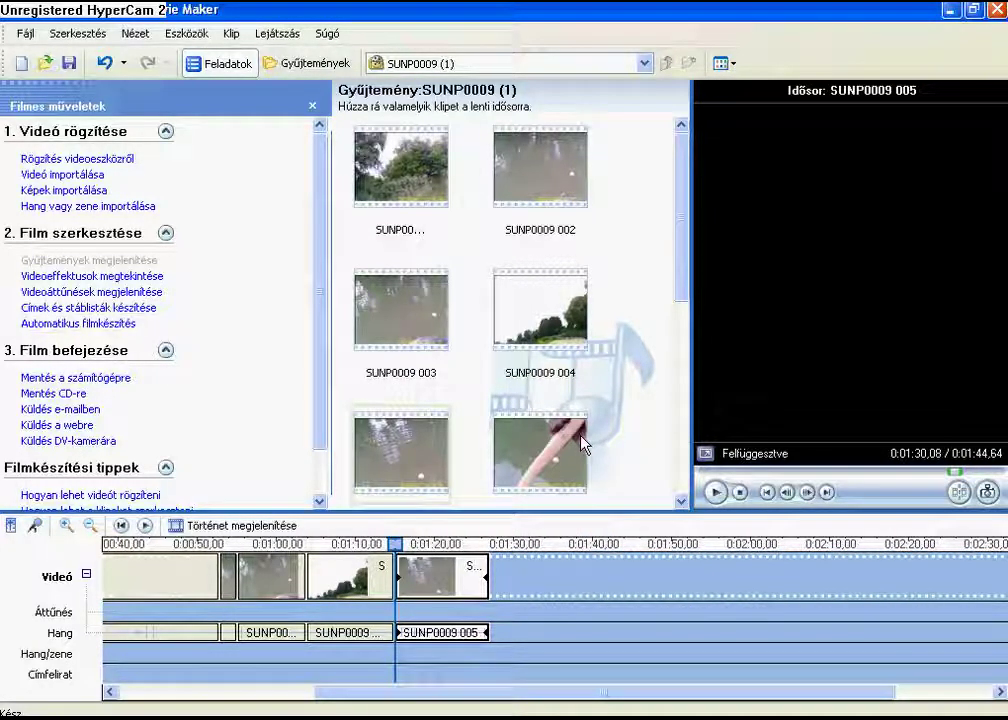
pyautogui.scroll(-5, 690, 290)
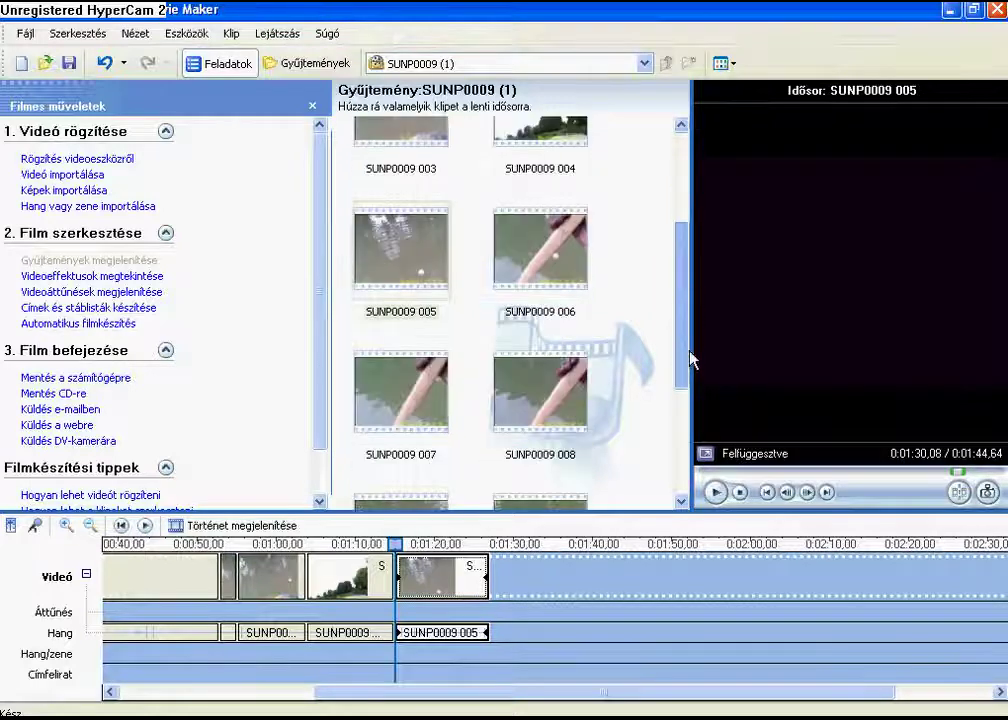
pyautogui.moveTo(563, 200); pyautogui.dragTo(565, 576)
pyautogui.moveTo(432, 355); pyautogui.dragTo(912, 588)
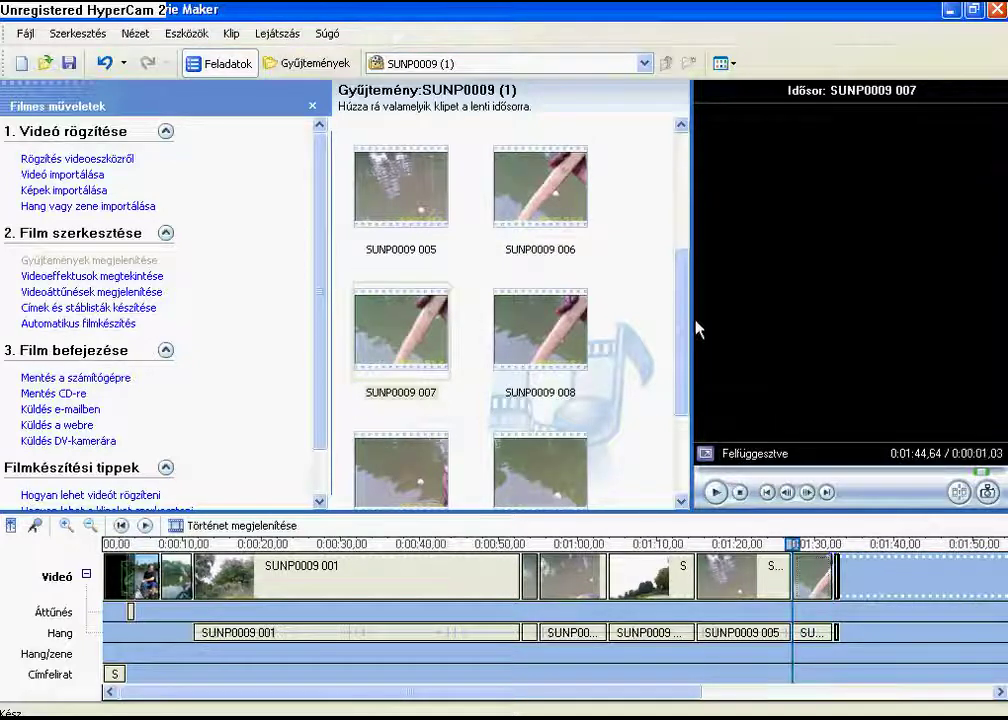
pyautogui.moveTo(682, 326); pyautogui.dragTo(693, 437)
pyautogui.moveTo(428, 304); pyautogui.dragTo(907, 590)
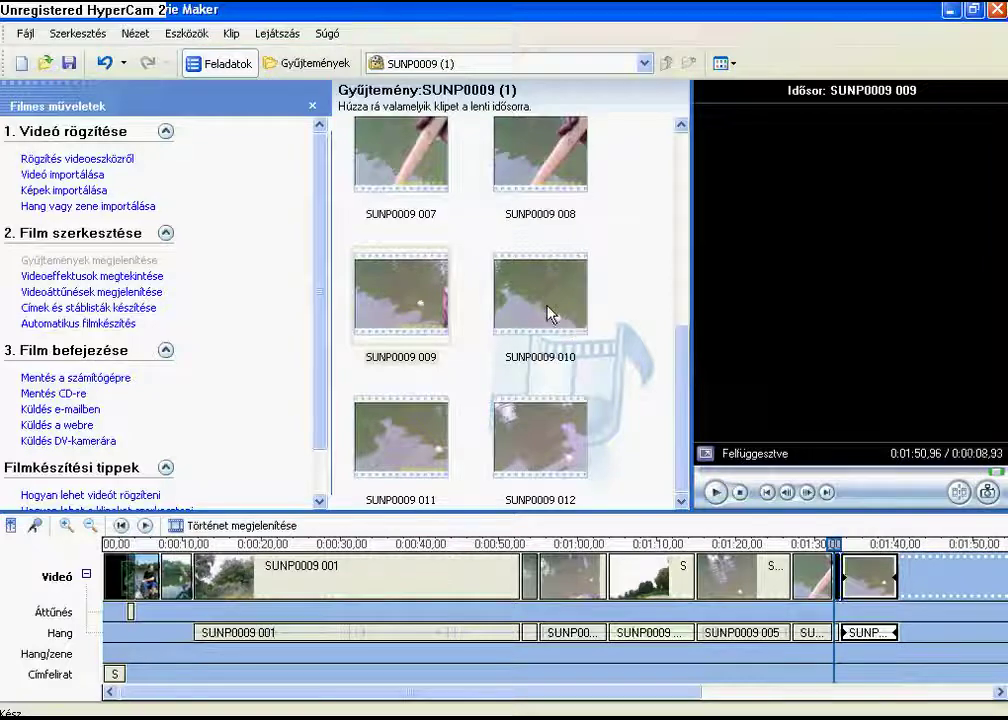
pyautogui.moveTo(407, 317); pyautogui.dragTo(963, 603)
pyautogui.moveTo(545, 300); pyautogui.dragTo(983, 580)
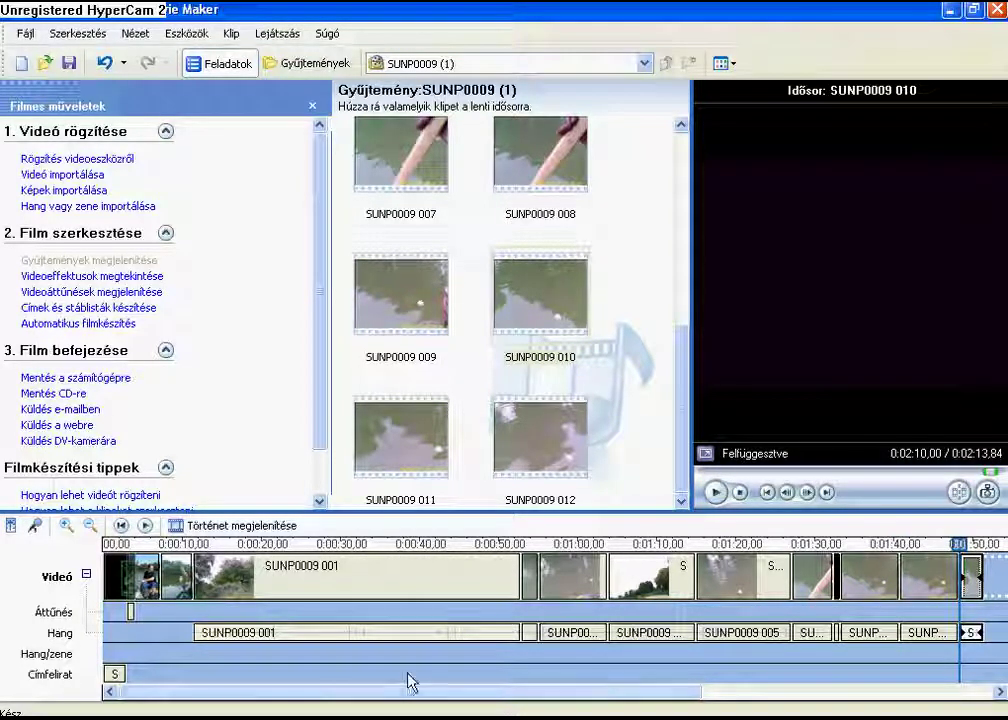
# Step: Show the pictures in the kis film folder as thumbnails and import keretes harikép3
pyautogui.click(88, 190)
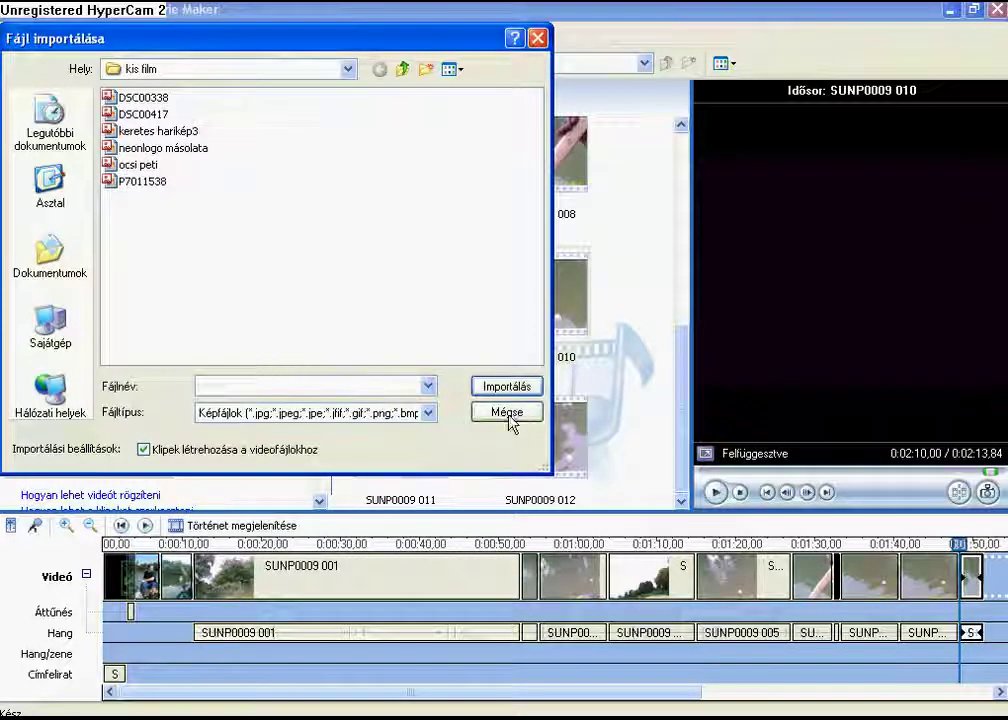
pyautogui.click(452, 69)
pyautogui.click(478, 97)
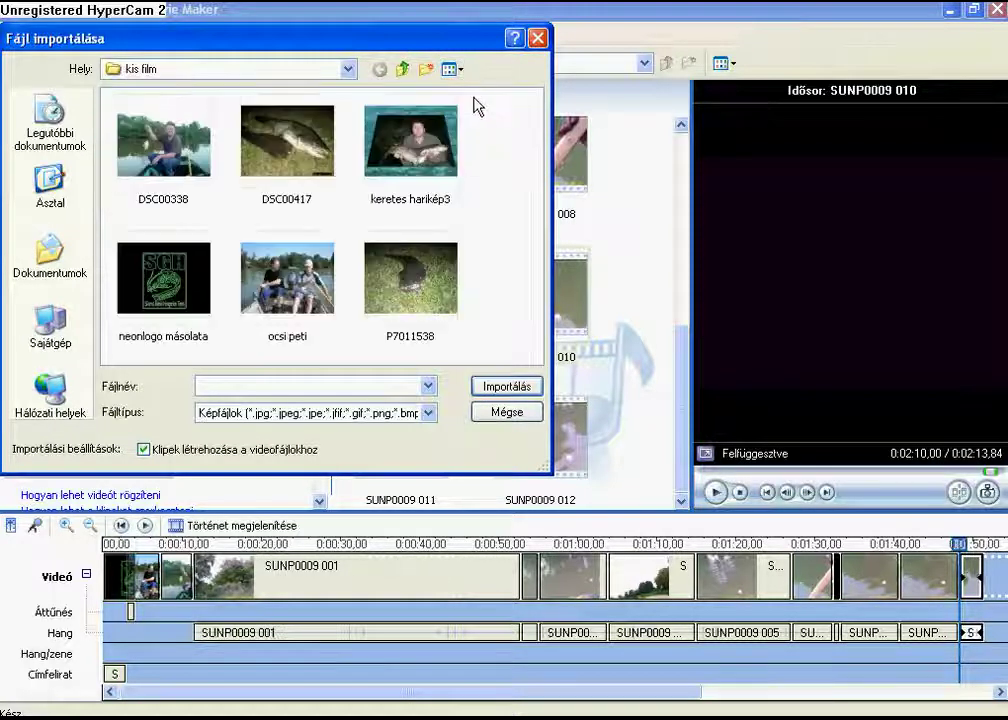
pyautogui.click(385, 130)
pyautogui.click(510, 390)
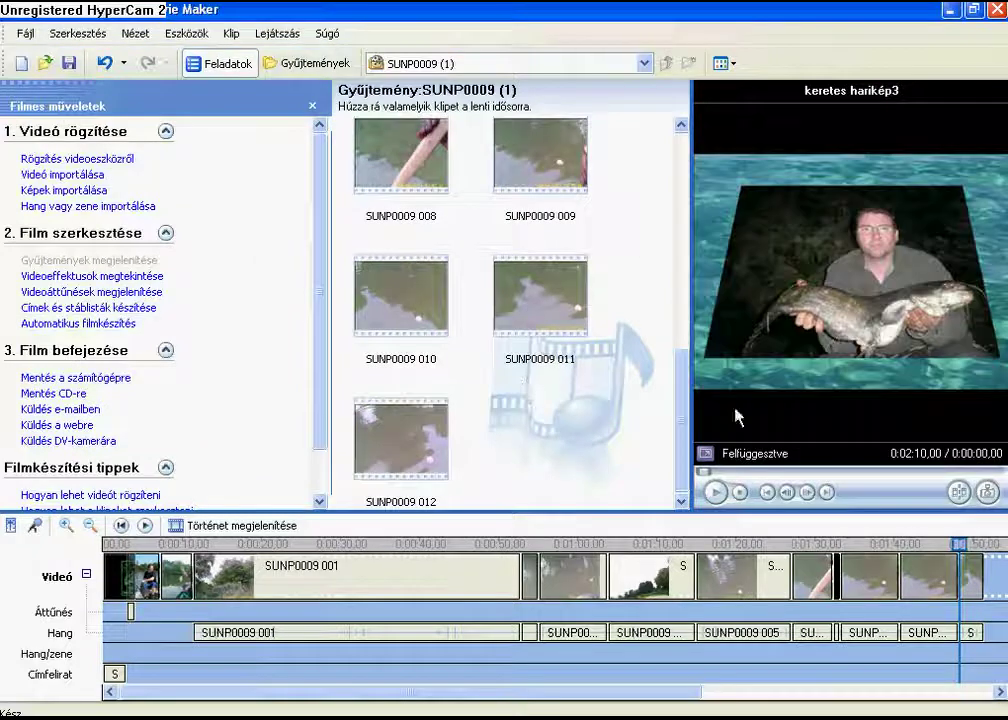
# Step: Append the keretes harikép3 picture after the last SUNP0009 010 clip on the video track
pyautogui.scroll(5, 683, 272)
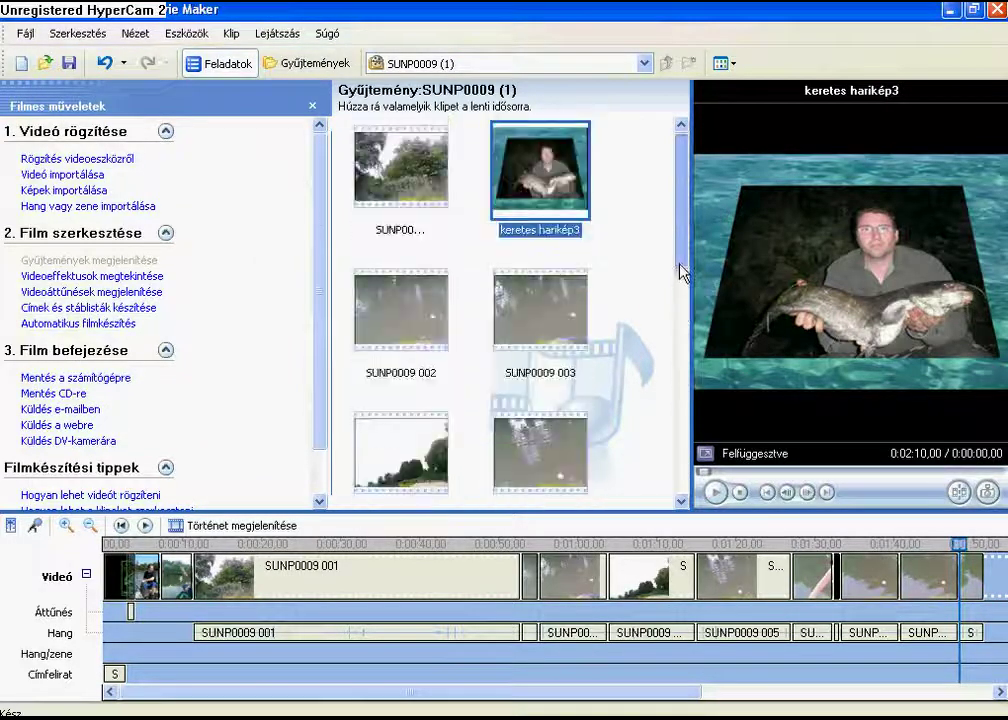
pyautogui.moveTo(686, 700); pyautogui.dragTo(792, 703)
pyautogui.click(815, 547)
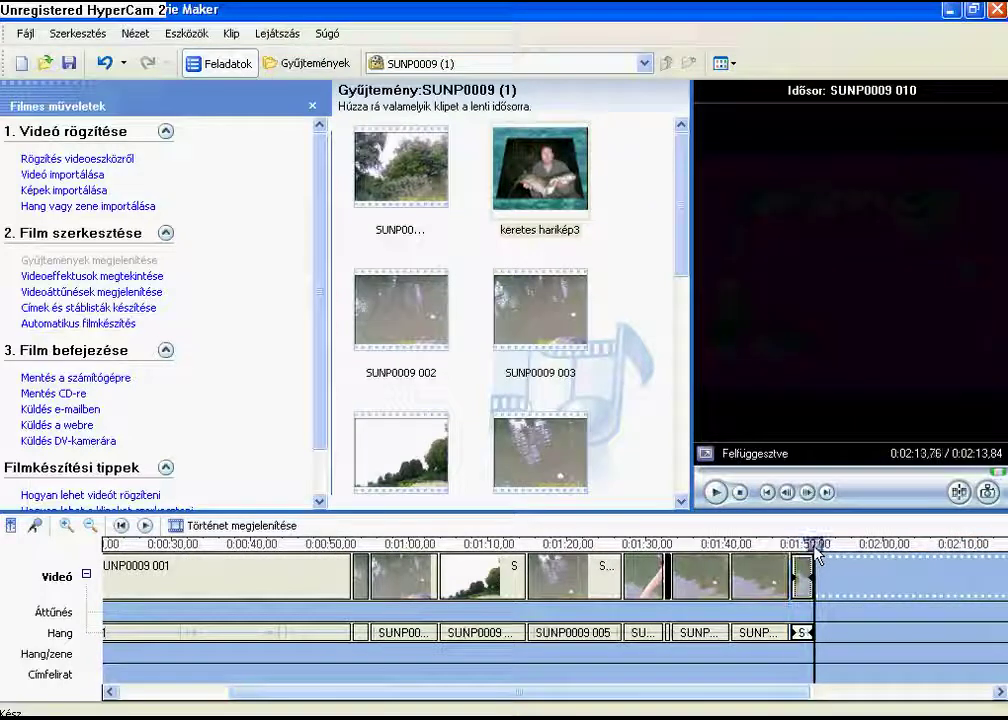
pyautogui.moveTo(540, 167); pyautogui.dragTo(845, 600)
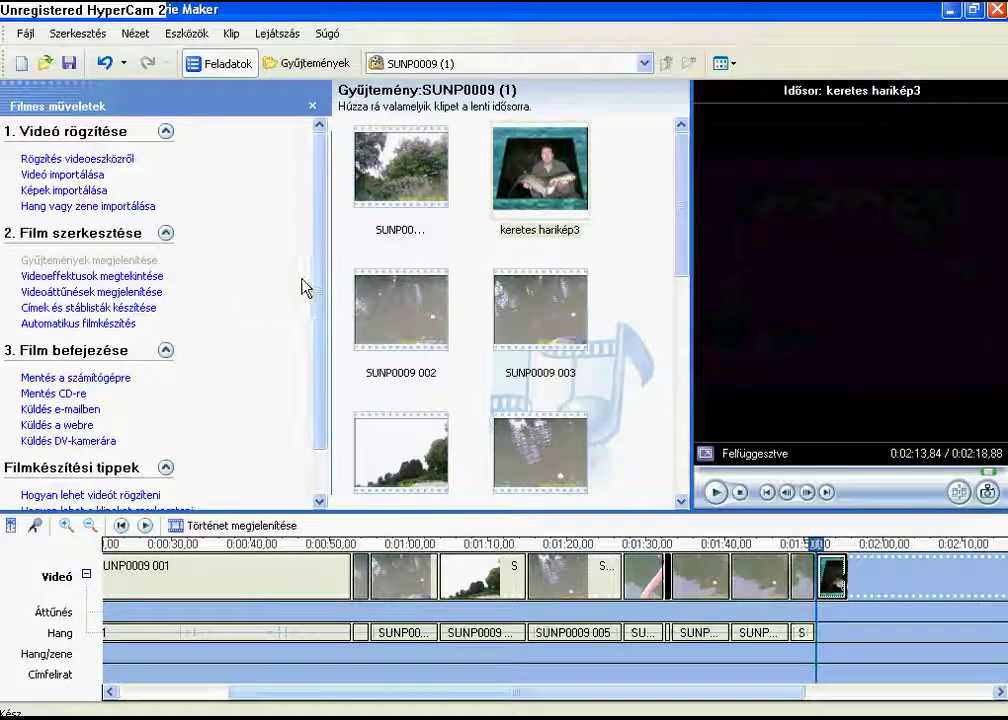
# Step: Add the "Pepita, keresztben" transition between the SUNP0009 010 clip and the keretes harikép3 picture
pyautogui.click(93, 292)
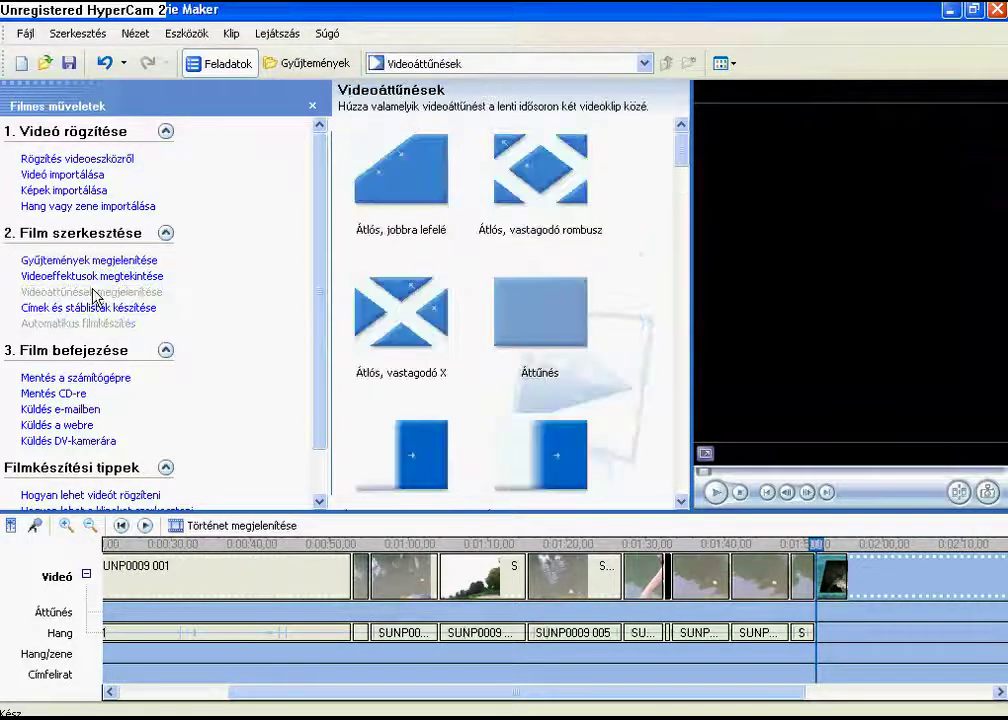
pyautogui.moveTo(684, 157); pyautogui.dragTo(691, 394)
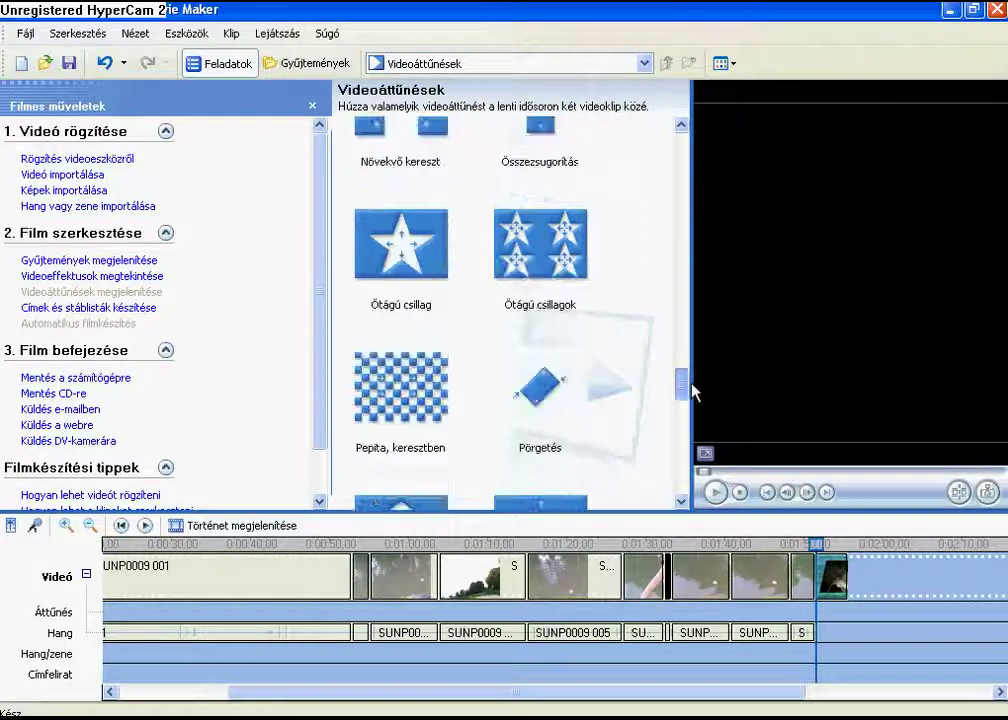
pyautogui.click(398, 400)
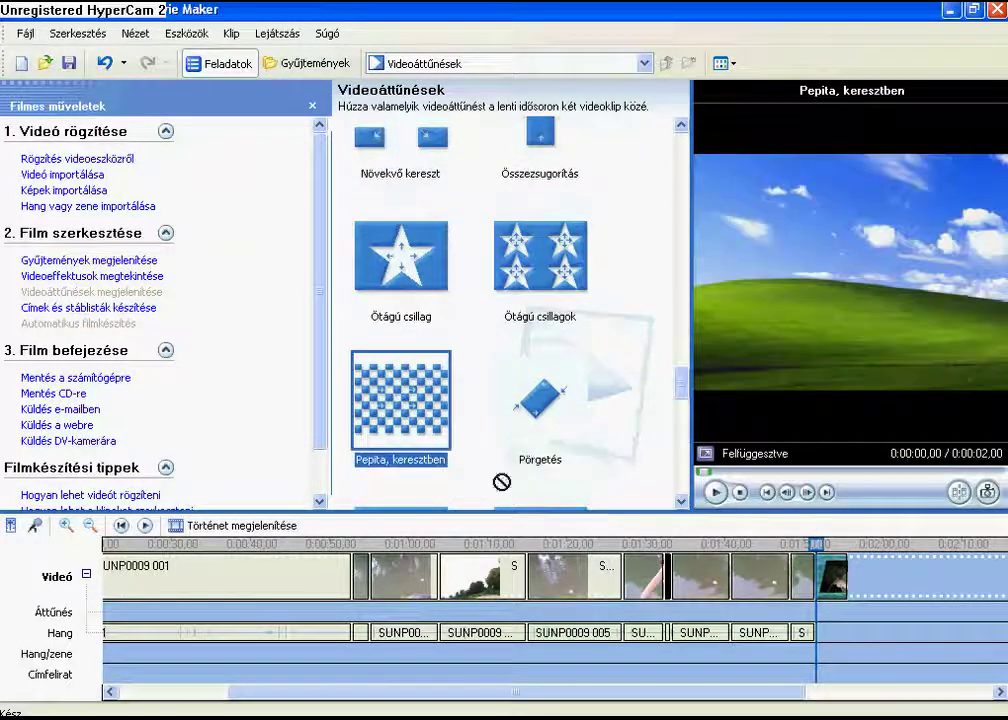
pyautogui.moveTo(501, 482)
pyautogui.mouseDown()
pyautogui.moveTo(799, 590)
pyautogui.moveTo(832, 582)
pyautogui.mouseUp()
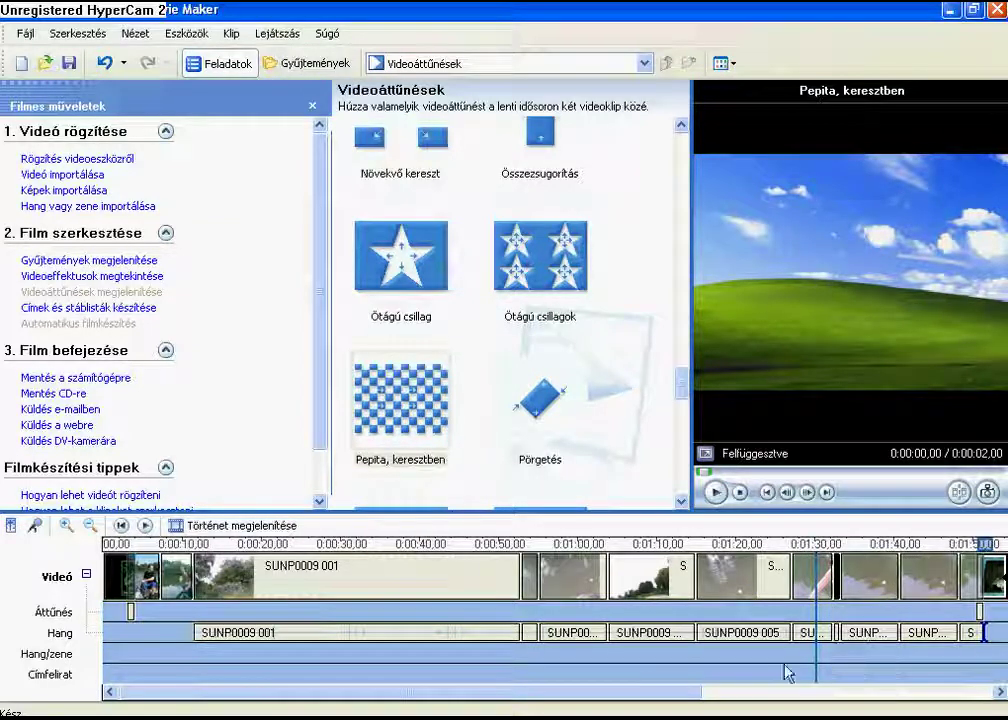
pyautogui.click(978, 545)
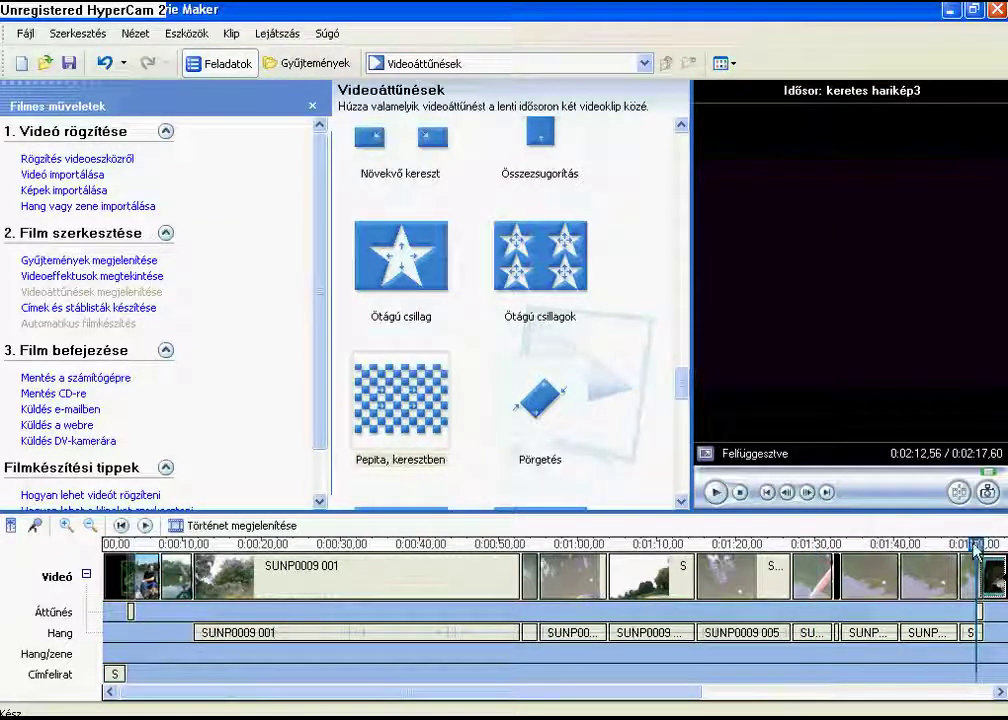
# Step: Browse the video effects and add the "Szilánkok, jobbra" transition between the DSC00338 picture and the SUNP0009 001 clip
pyautogui.moveTo(976, 548); pyautogui.dragTo(191, 548)
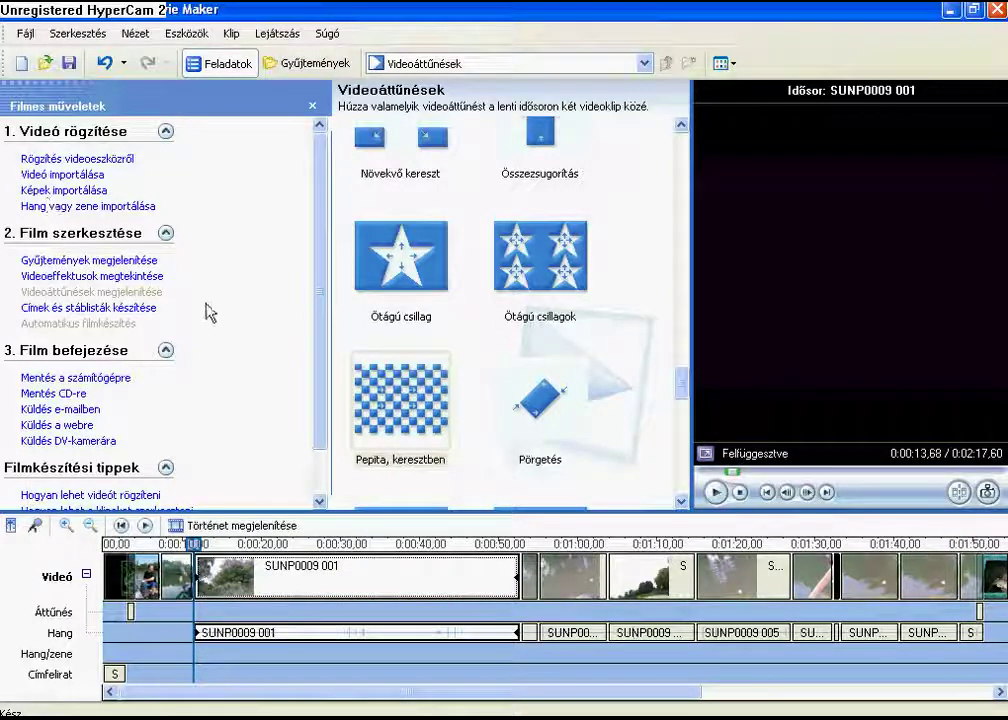
pyautogui.click(105, 276)
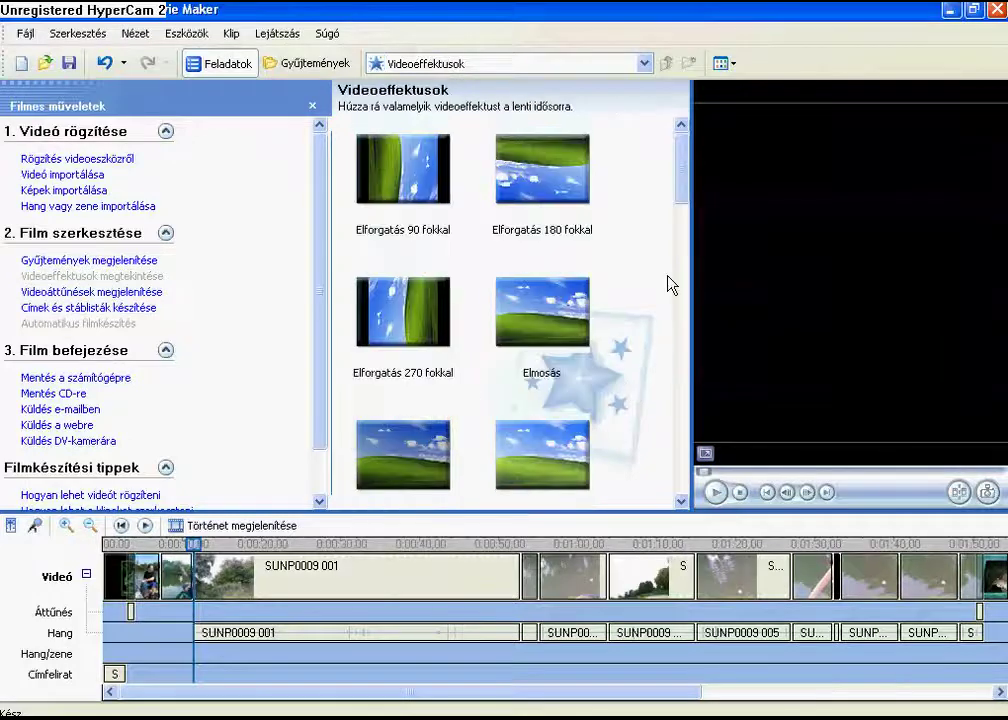
pyautogui.moveTo(686, 190); pyautogui.dragTo(704, 405)
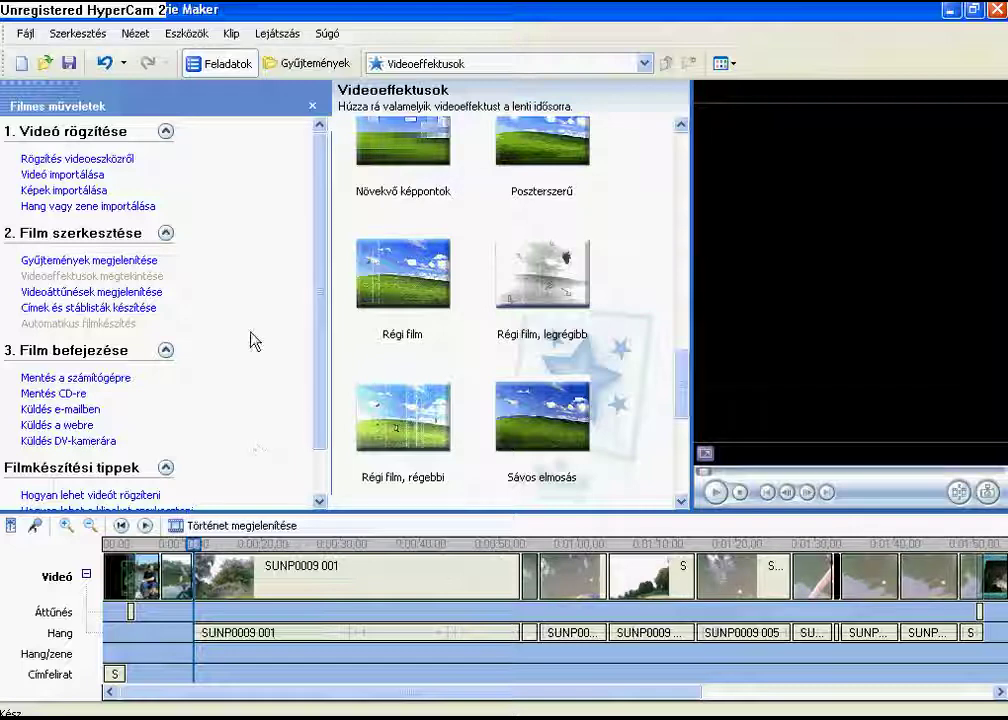
pyautogui.click(101, 292)
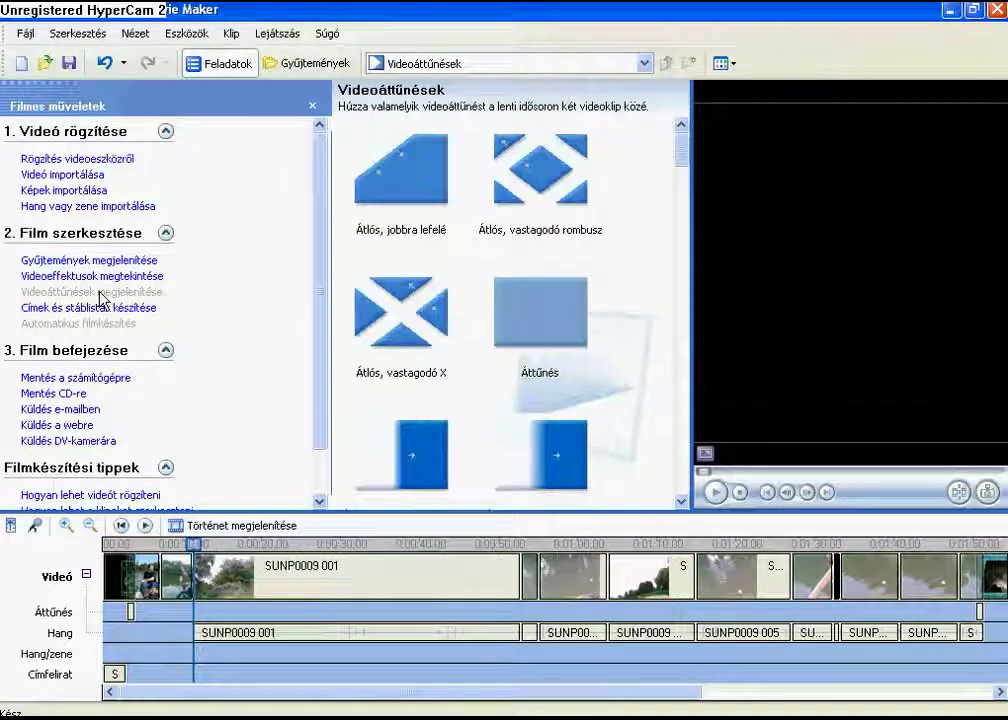
pyautogui.moveTo(688, 153); pyautogui.dragTo(686, 437)
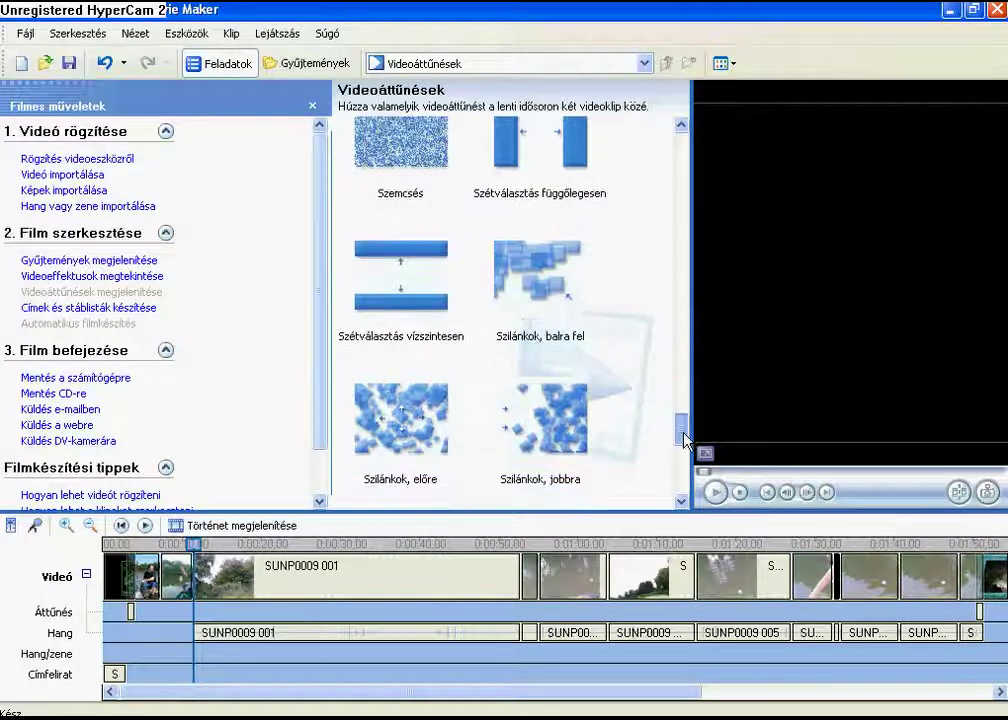
pyautogui.moveTo(540, 432); pyautogui.dragTo(190, 608)
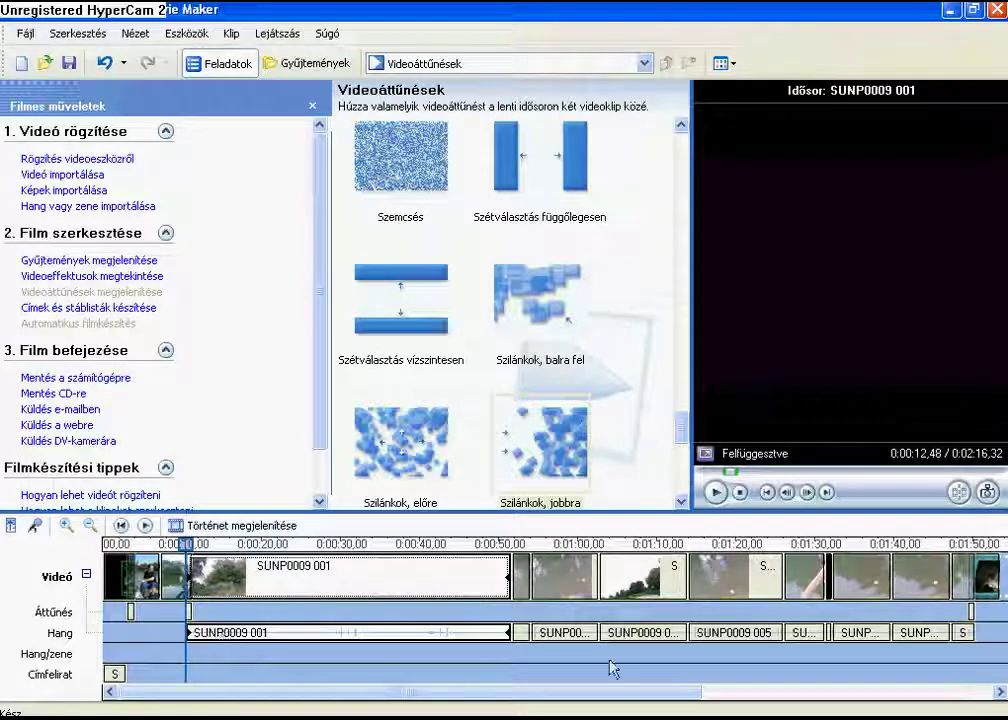
pyautogui.moveTo(389, 692); pyautogui.dragTo(718, 713)
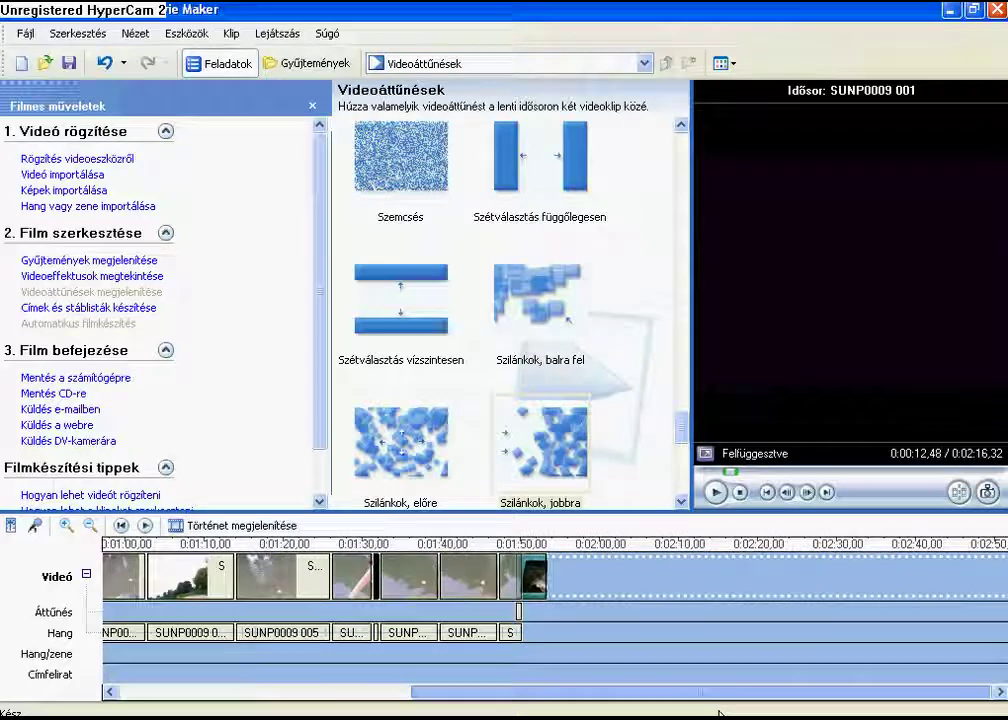
# Step: Apply the "Fokozatos elhalványítás feketévé" video effect to the keretes harikép3 picture and play the end of the film
pyautogui.click(533, 578)
pyautogui.click(532, 548)
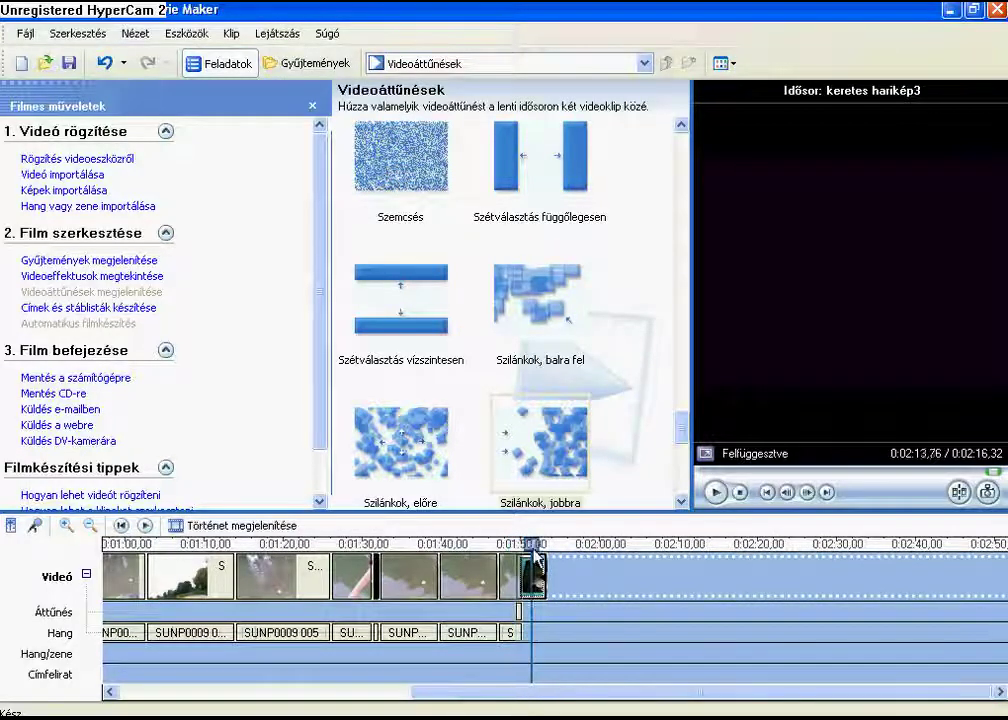
pyautogui.moveTo(533, 548); pyautogui.dragTo(548, 550)
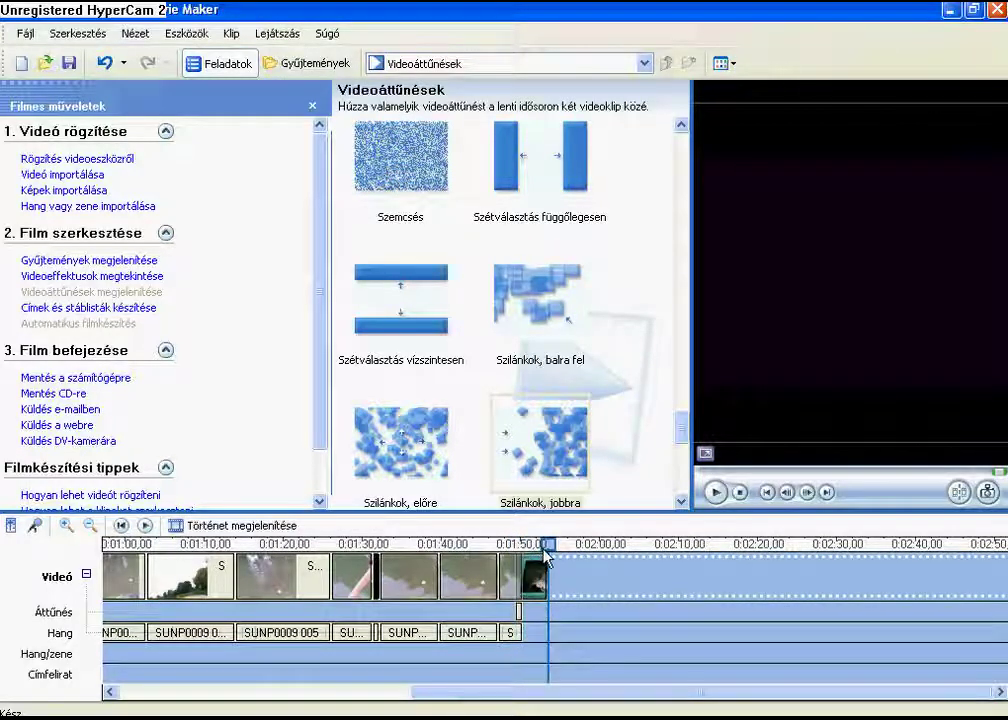
pyautogui.click(89, 279)
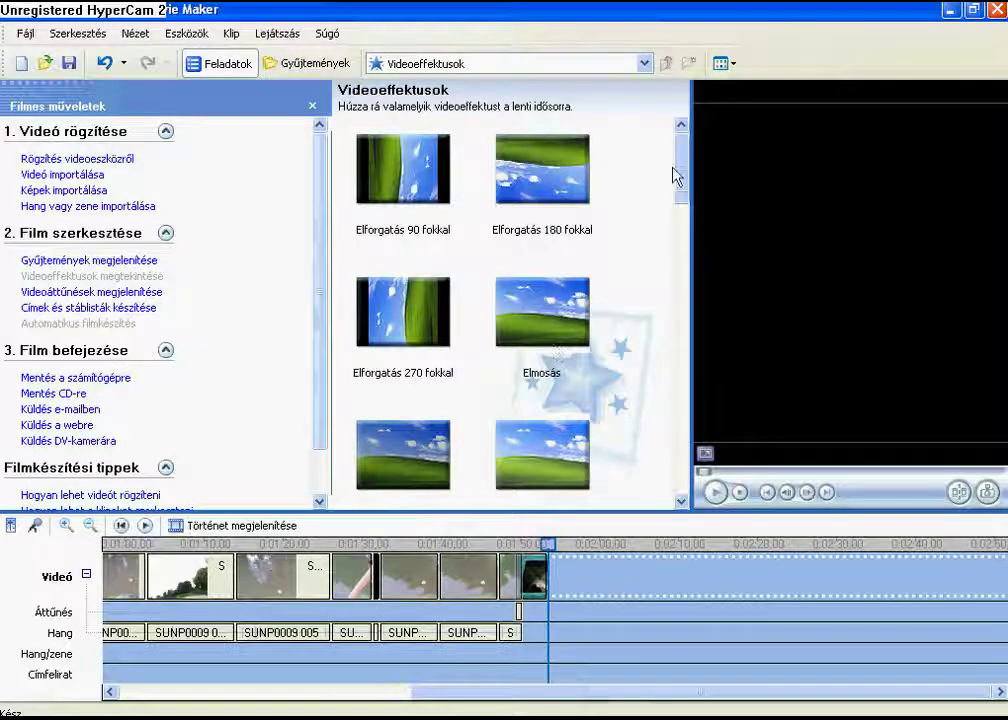
pyautogui.moveTo(675, 172); pyautogui.dragTo(684, 222)
pyautogui.moveTo(569, 275); pyautogui.dragTo(545, 595)
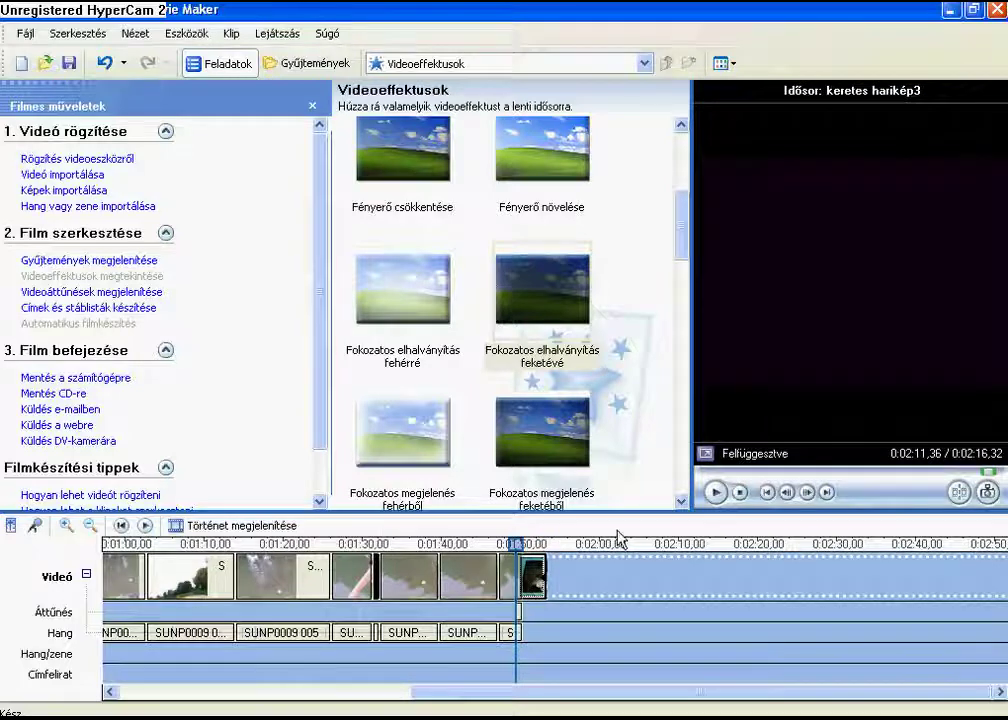
pyautogui.click(715, 493)
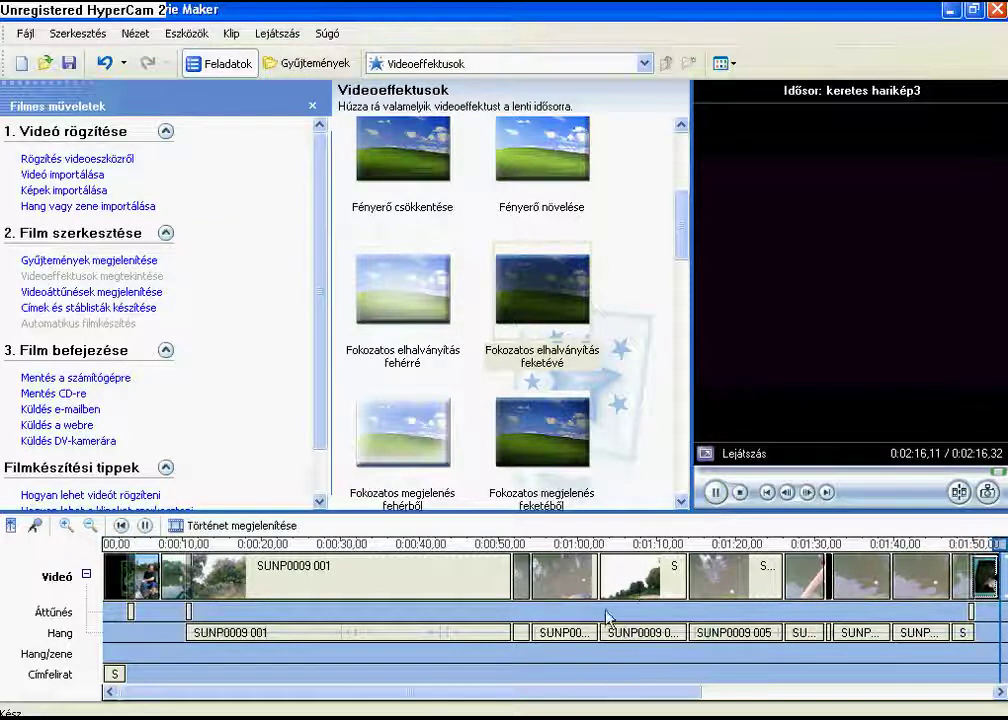
# Step: Delete the "Pepita, keresztben" transition before the keretes harikép3 picture and apply "Fokozatos elhalványítás feketévé" to the picture again
pyautogui.rightClick(972, 611)
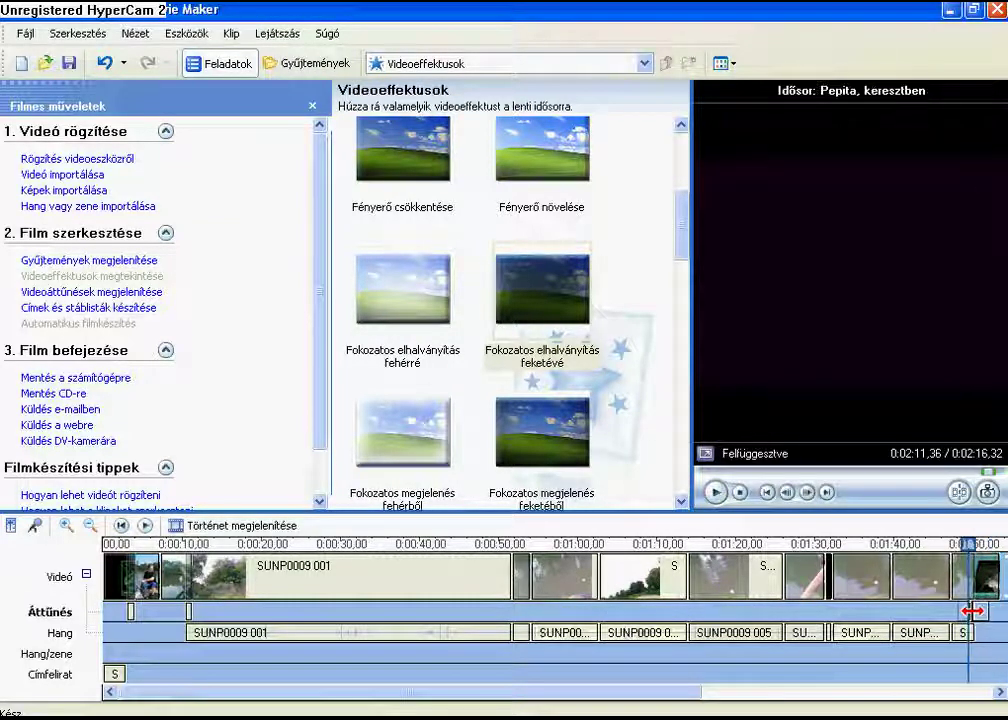
pyautogui.click(920, 656)
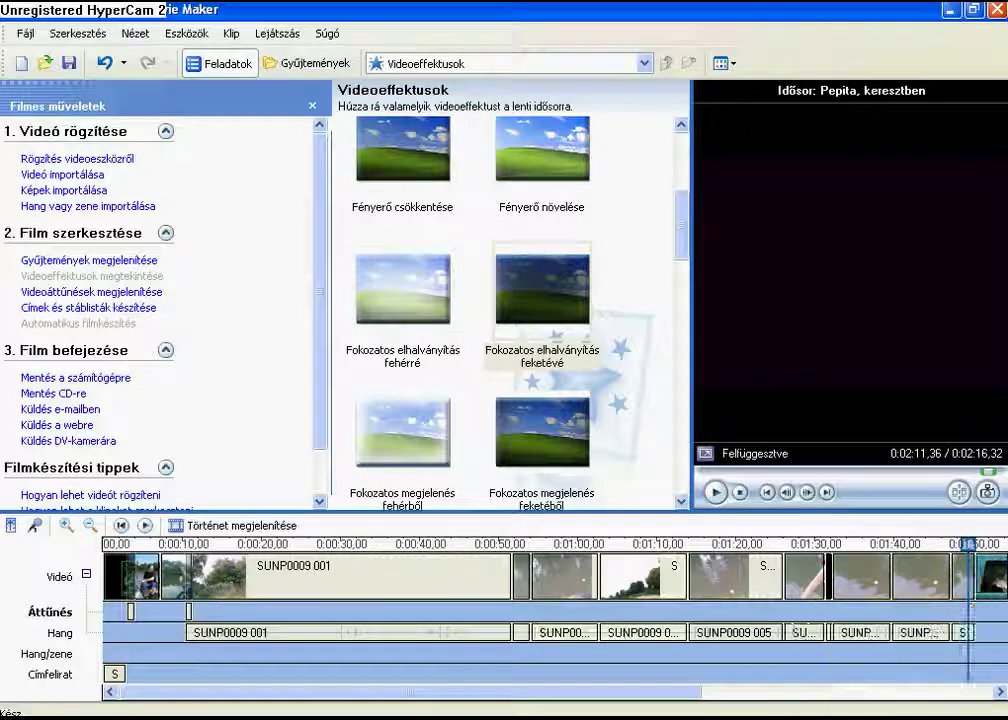
pyautogui.moveTo(550, 712); pyautogui.dragTo(704, 704)
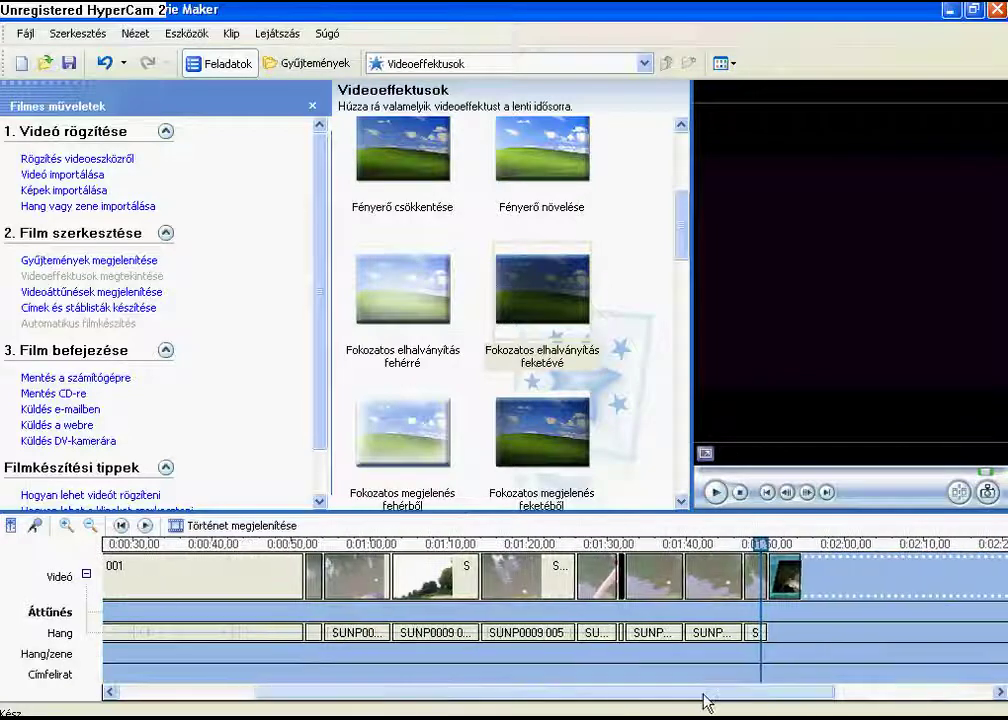
pyautogui.moveTo(764, 548); pyautogui.dragTo(796, 553)
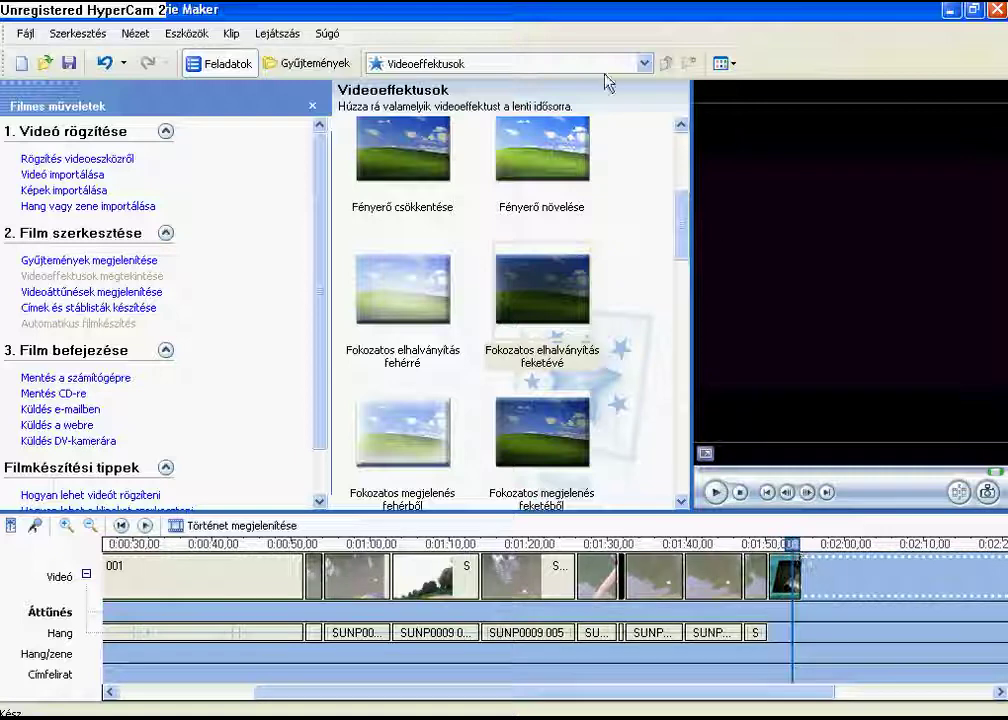
pyautogui.moveTo(554, 288); pyautogui.dragTo(800, 592)
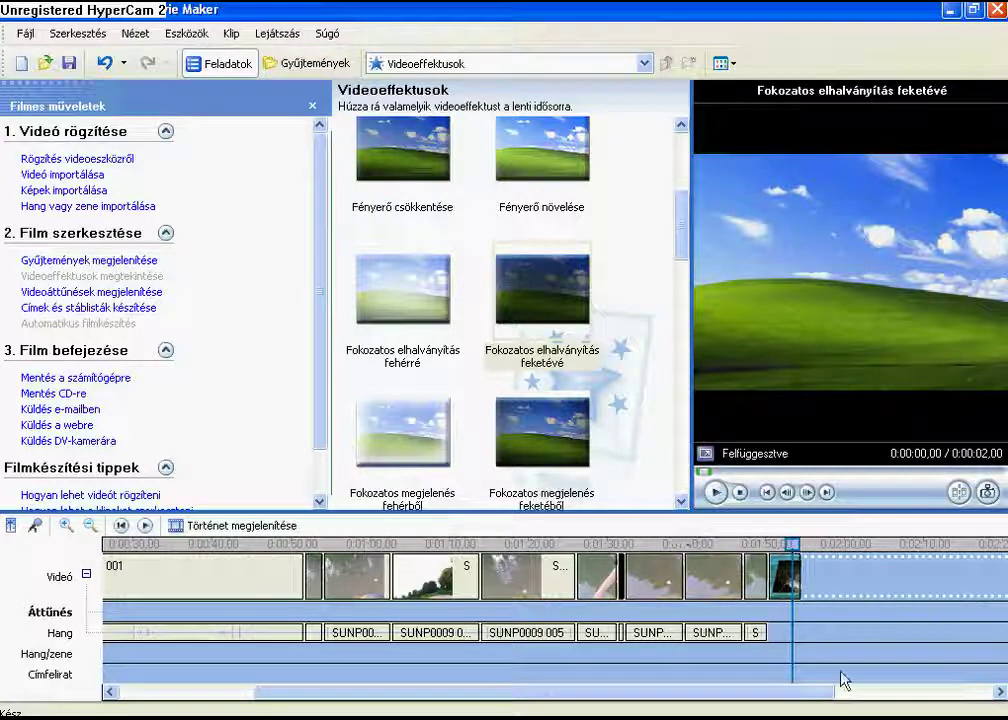
# Step: Import Dj_Tiesto_-_Power_Mix from the Music folder and place it at the start of the Hang/zene track
pyautogui.moveTo(803, 695); pyautogui.dragTo(519, 697)
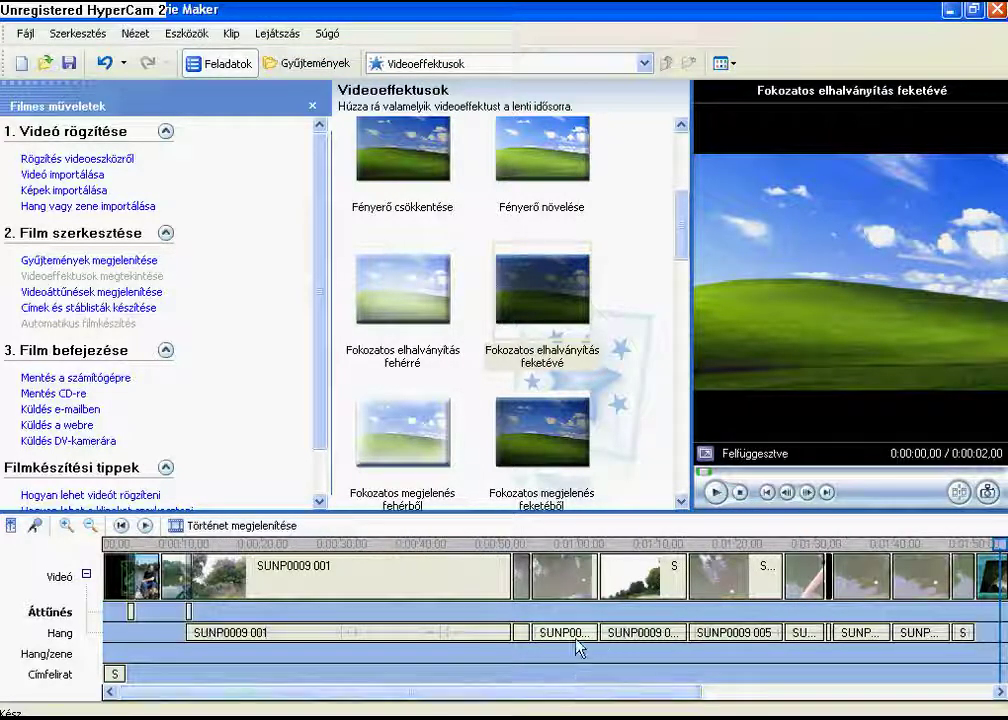
pyautogui.moveTo(324, 230); pyautogui.dragTo(323, 305)
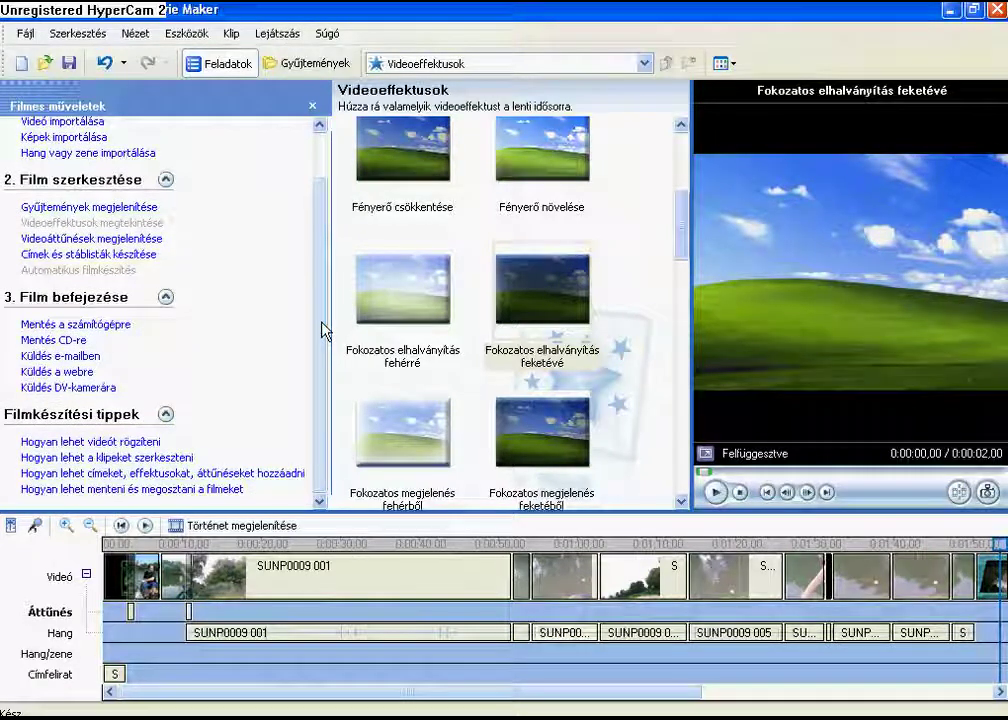
pyautogui.click(120, 153)
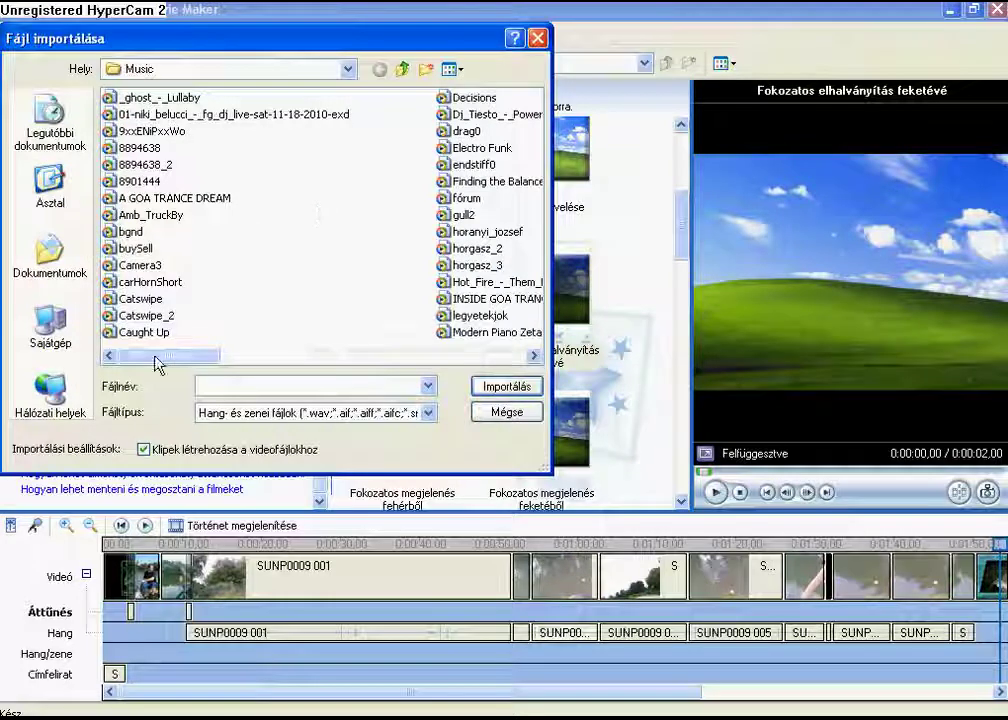
pyautogui.moveTo(164, 362); pyautogui.dragTo(229, 362)
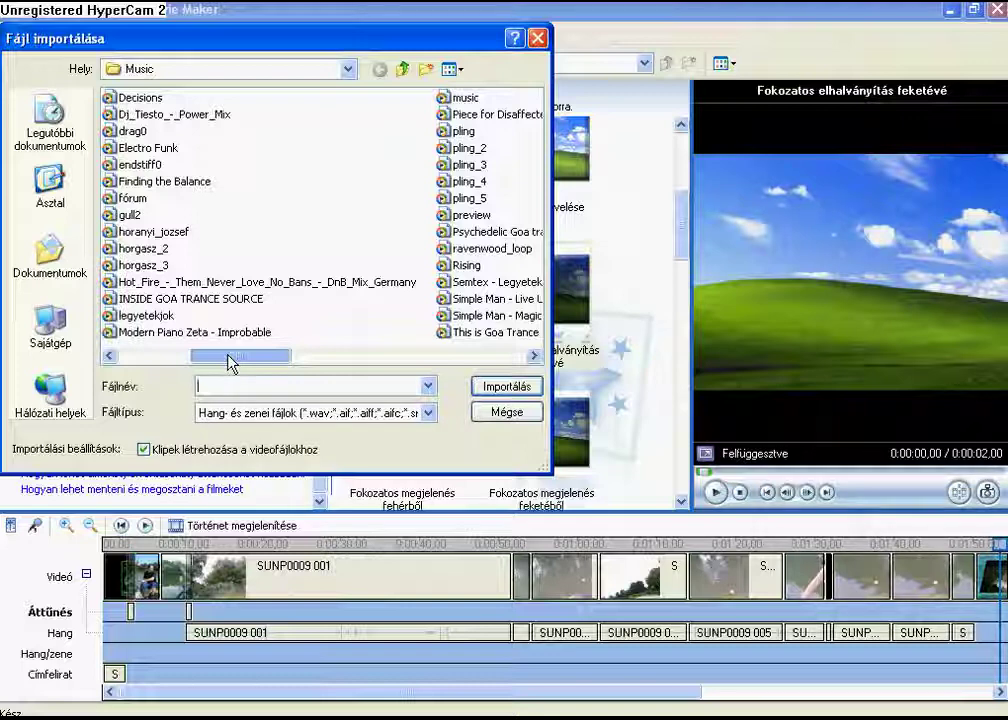
pyautogui.click(186, 114)
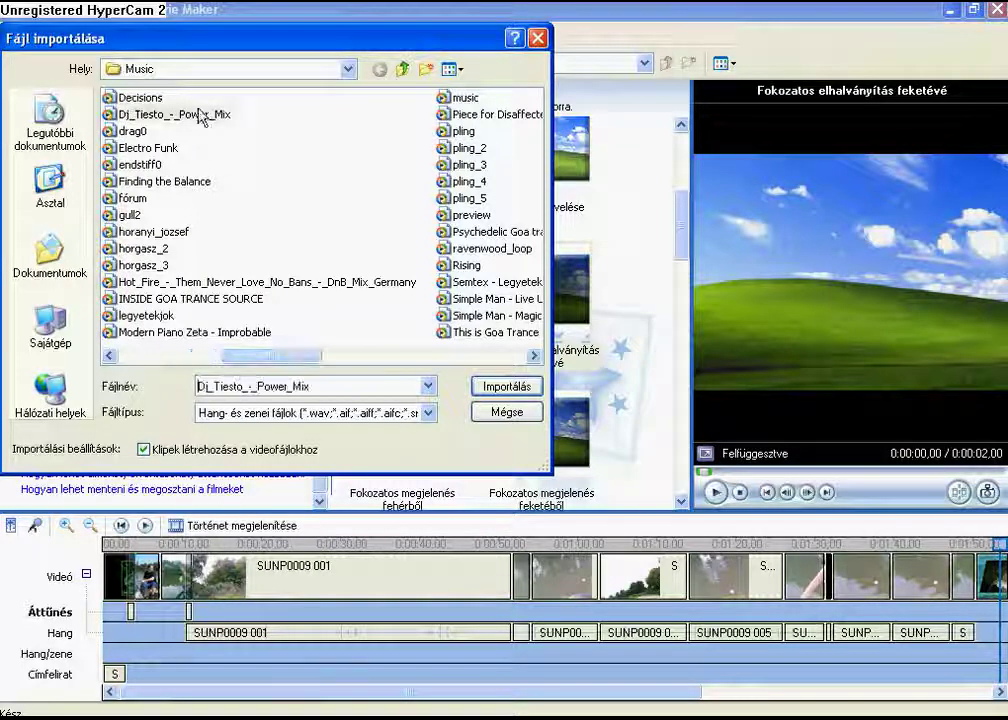
pyautogui.click(503, 412)
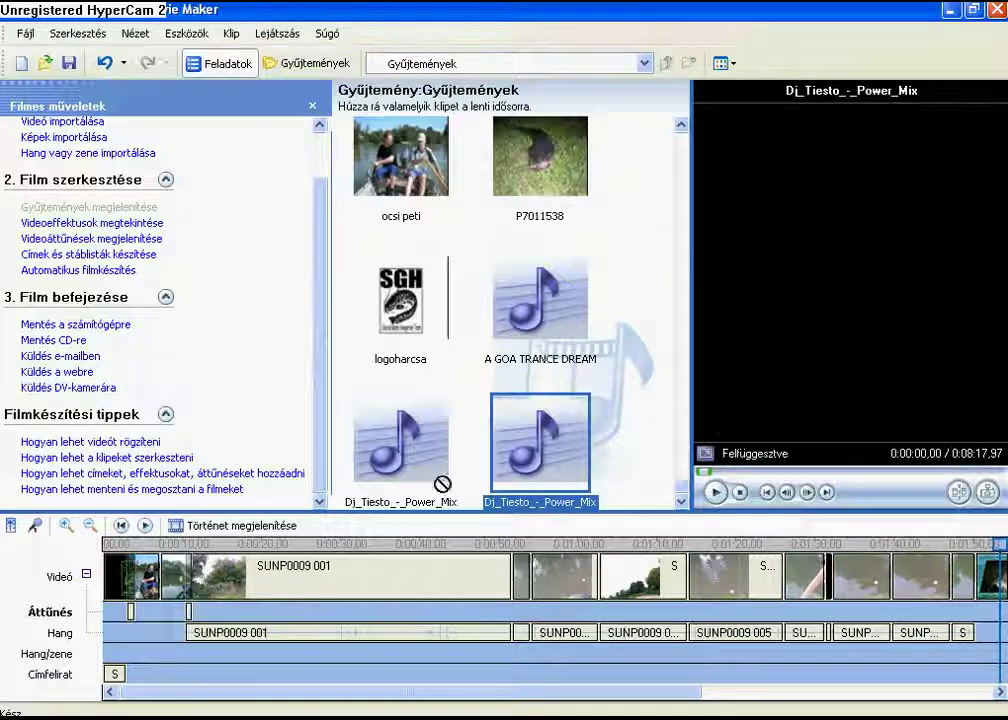
pyautogui.moveTo(442, 484)
pyautogui.mouseDown()
pyautogui.moveTo(187, 652)
pyautogui.moveTo(68, 650)
pyautogui.moveTo(107, 656)
pyautogui.mouseUp()
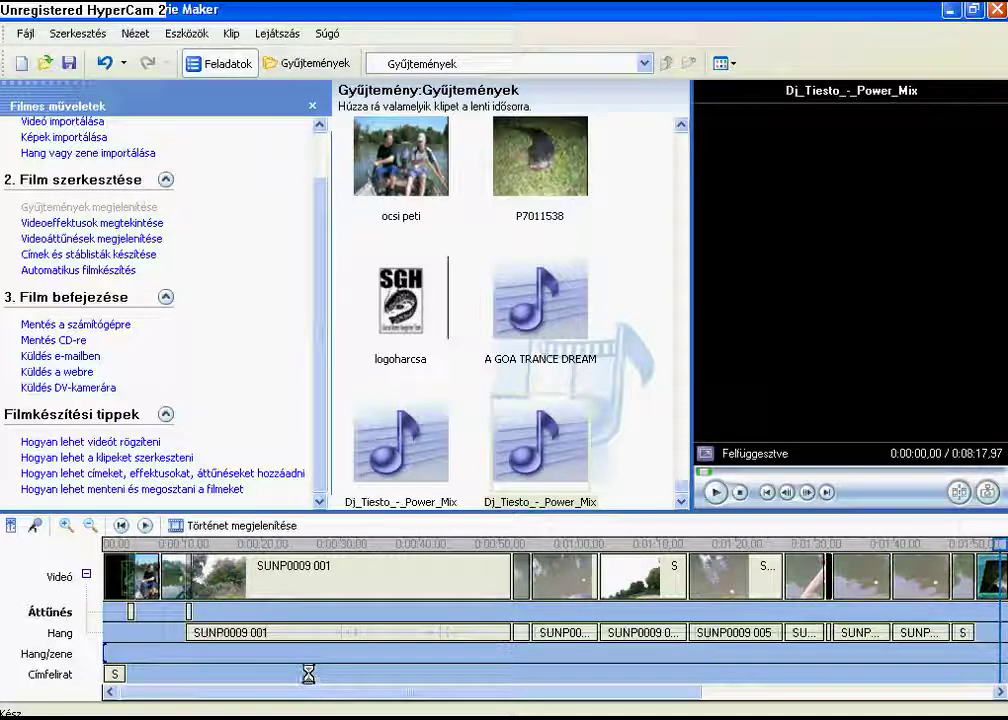
# Step: Trim the end of the Dj_Tiesto_-_Power_Mix music to about 0:02:17,60, matching the end of the video track, and briefly play the start
pyautogui.click(552, 692)
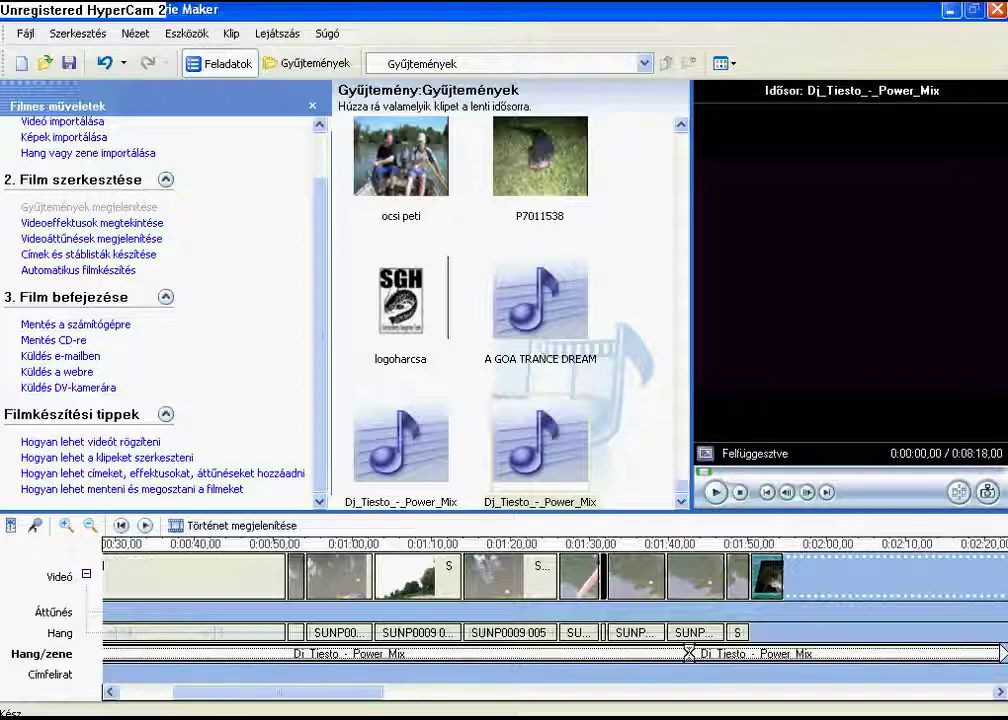
pyautogui.click(714, 492)
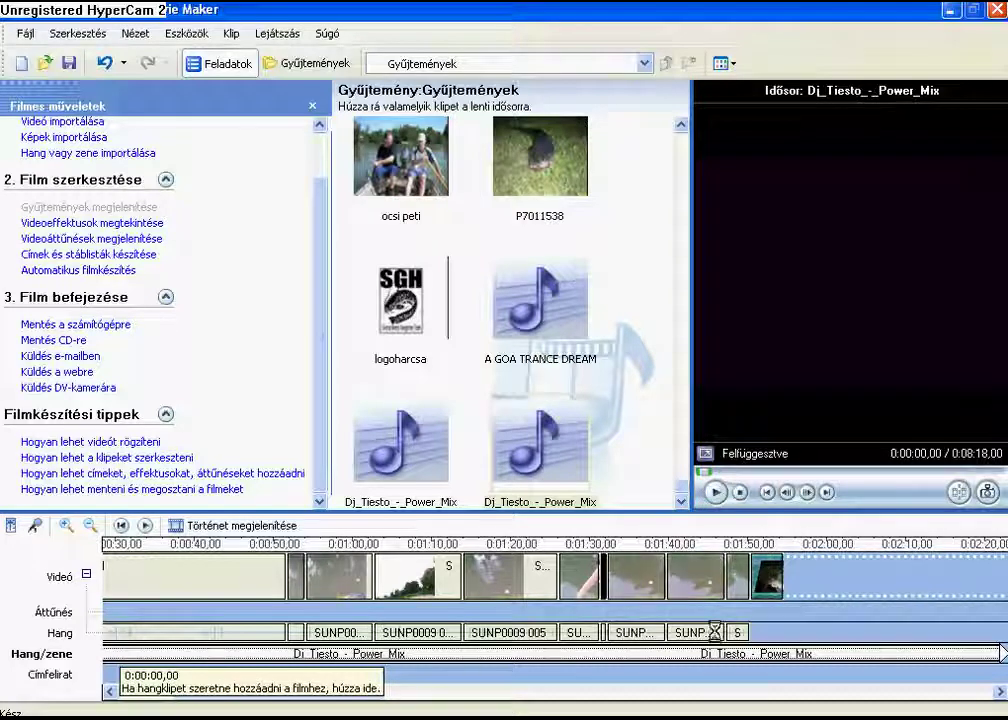
pyautogui.click(405, 692)
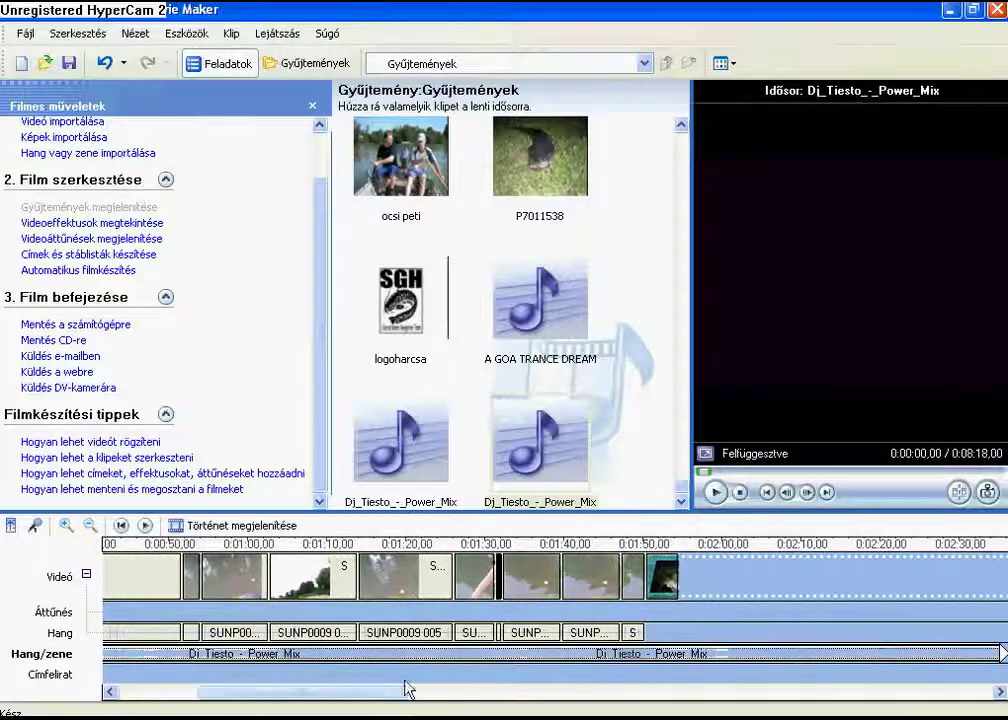
pyautogui.moveTo(383, 692); pyautogui.dragTo(925, 692)
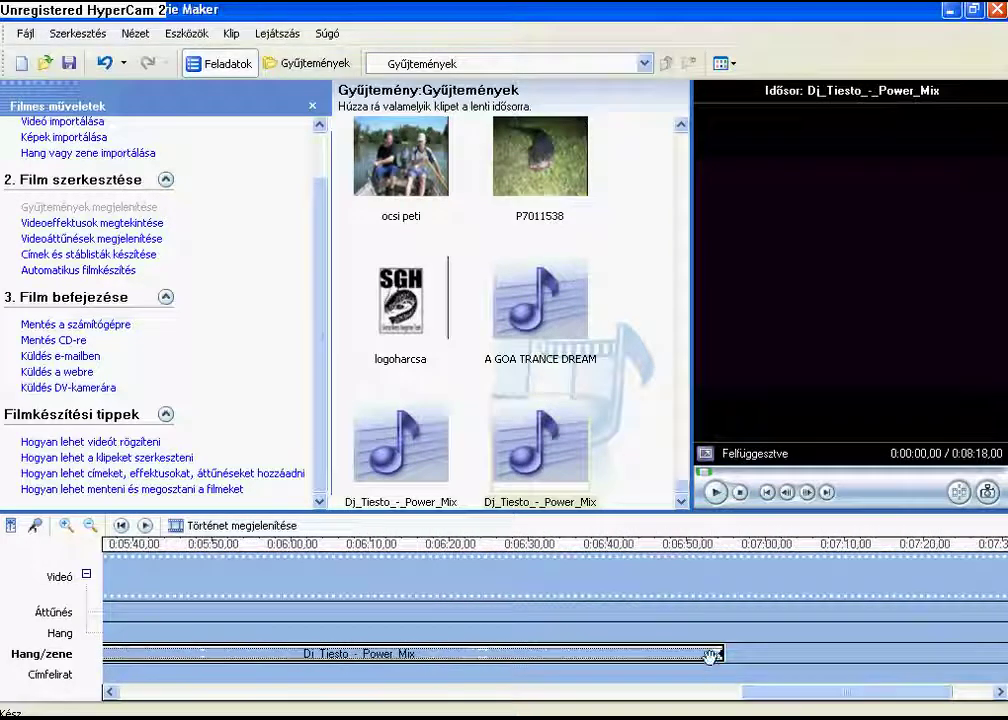
pyautogui.moveTo(718, 652); pyautogui.dragTo(552, 654)
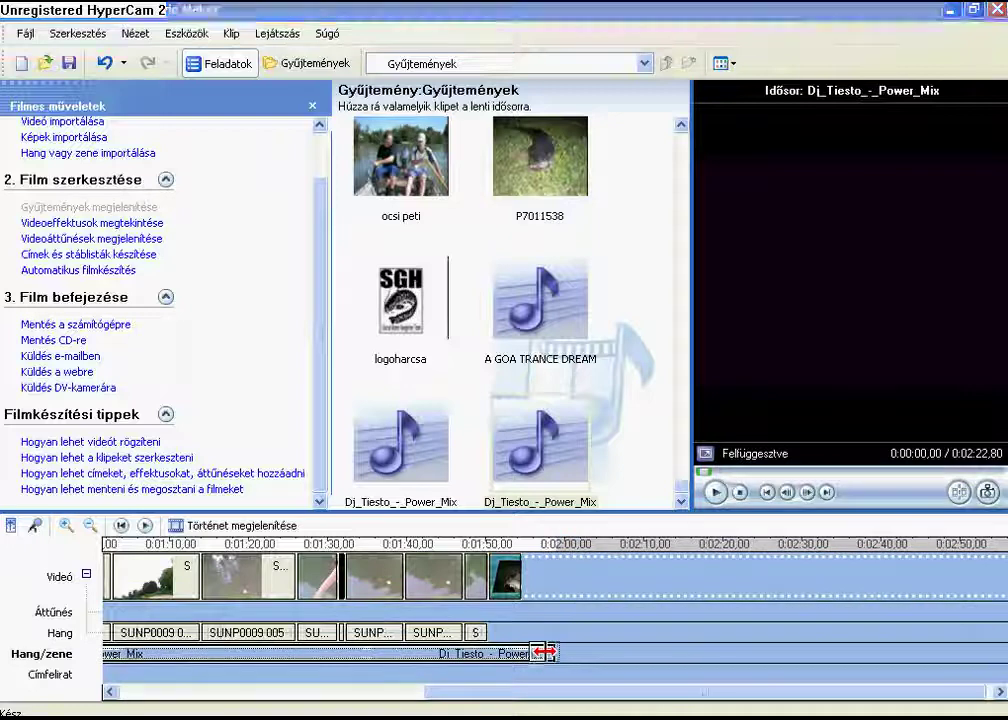
pyautogui.moveTo(549, 653); pyautogui.dragTo(515, 652)
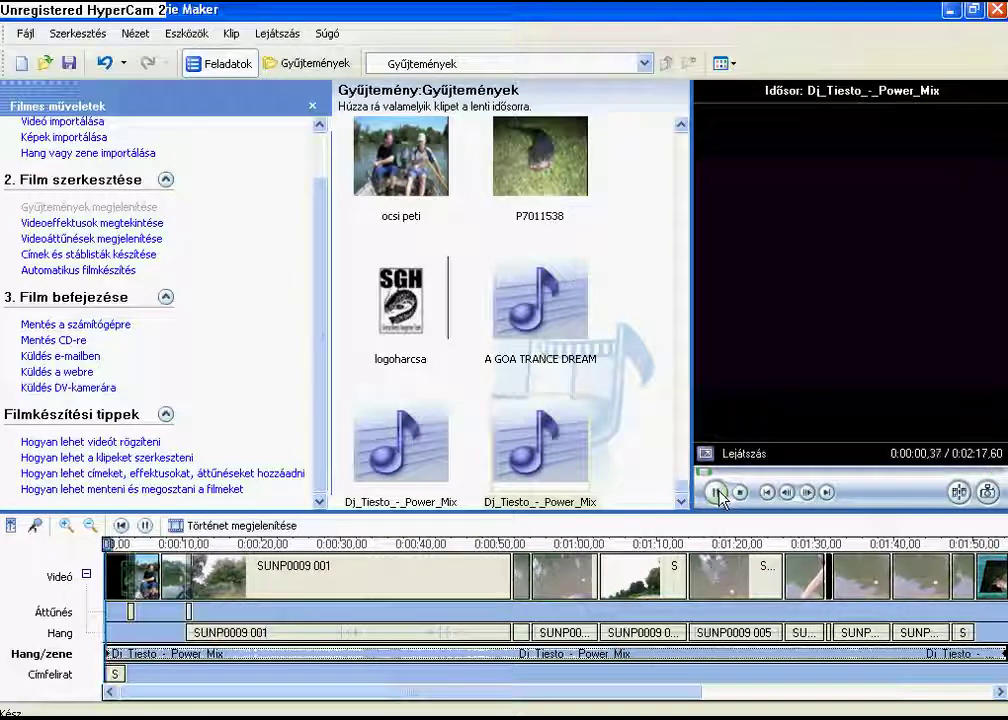
pyautogui.click(716, 493)
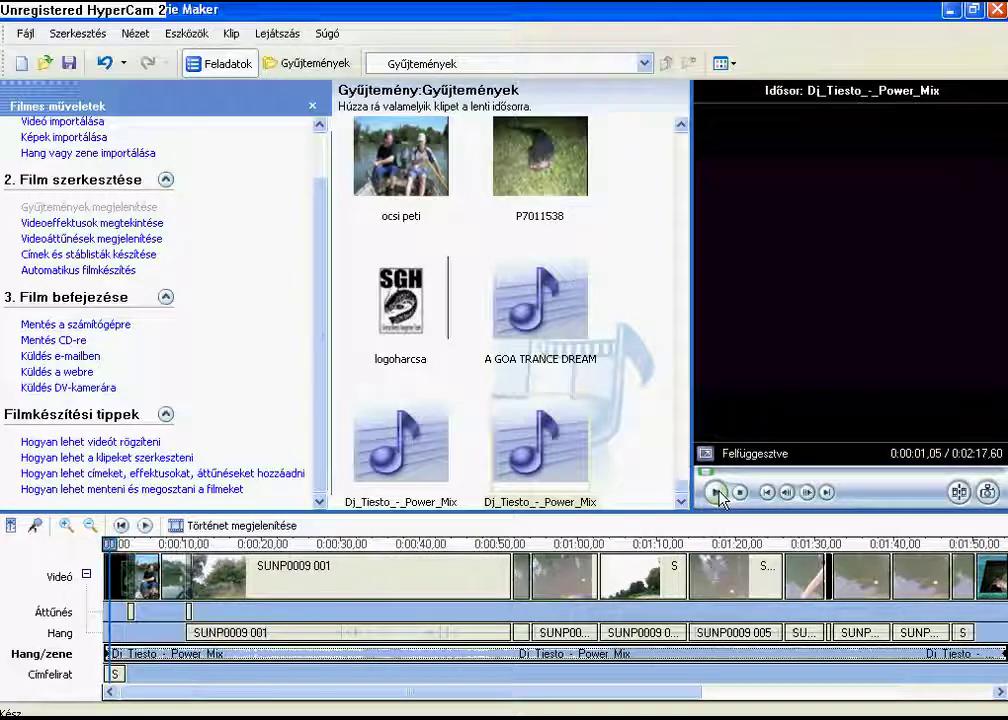
# Step: Shift the volume balance almost fully toward Videó hangja and briefly play the film to hear it
pyautogui.click(13, 526)
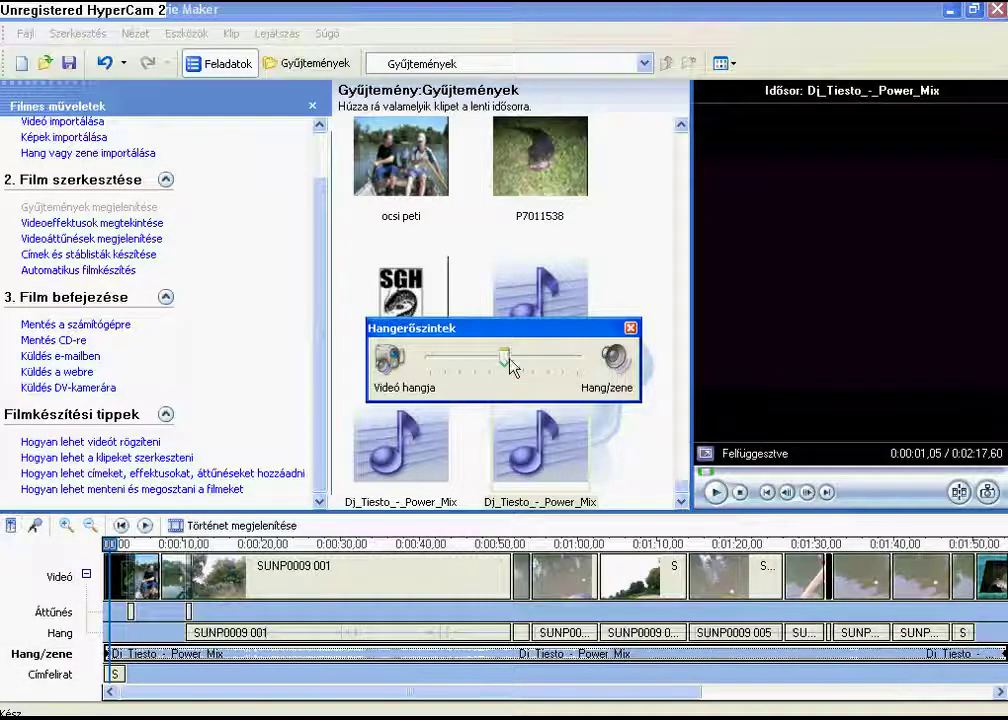
pyautogui.moveTo(506, 362); pyautogui.dragTo(441, 370)
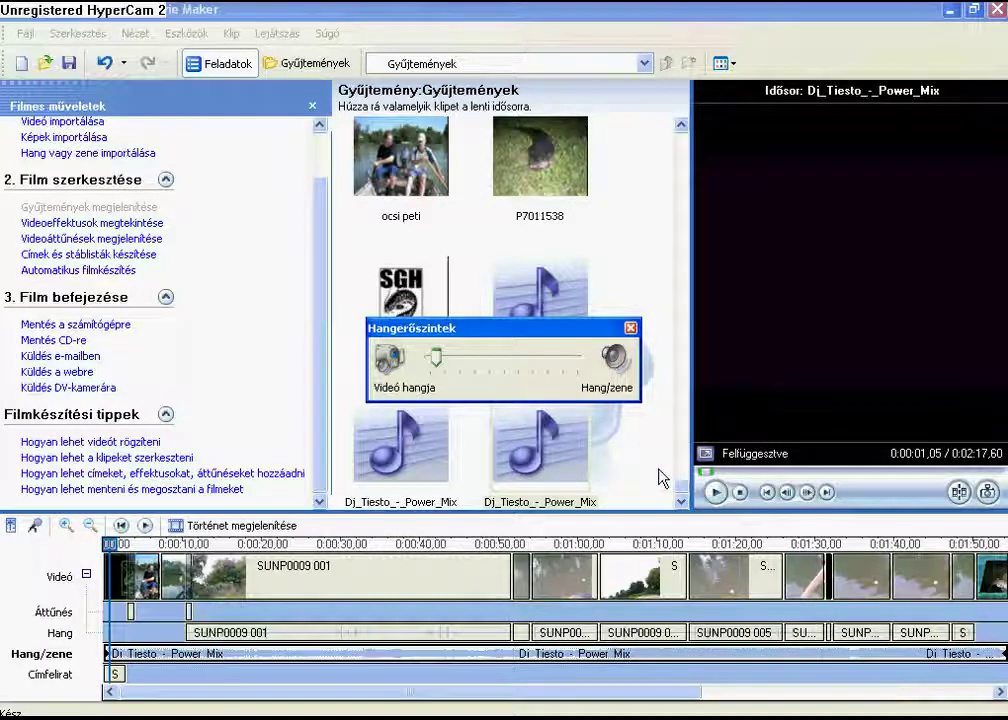
pyautogui.click(715, 493)
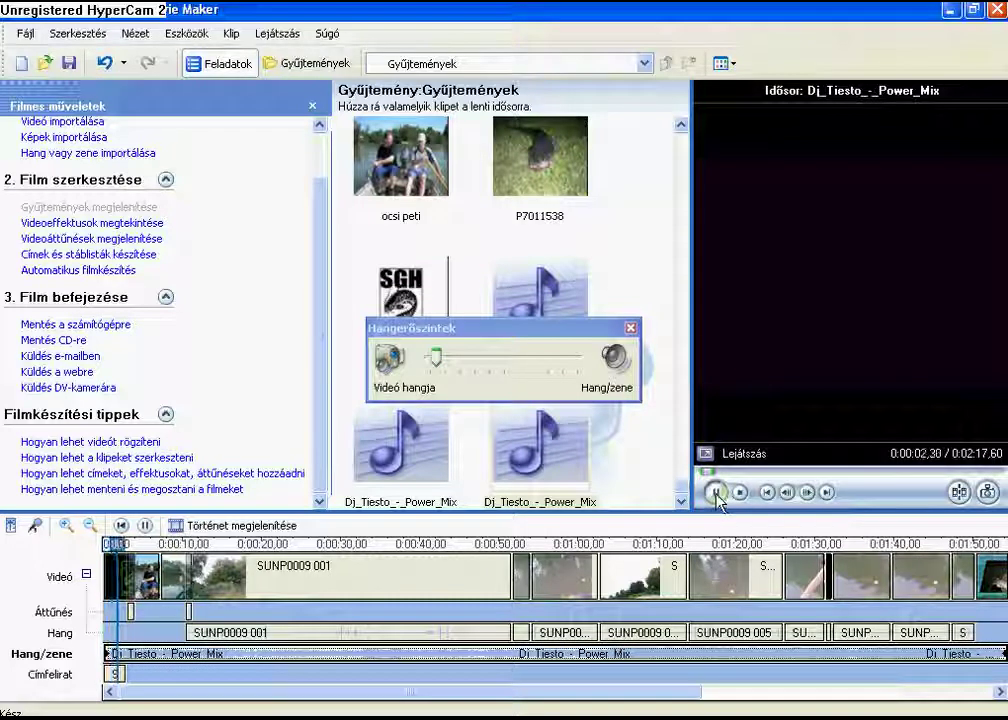
pyautogui.click(715, 491)
# Step: Try shifting the volume balance most of the way toward Hang/zene and play the film
pyautogui.moveTo(436, 362); pyautogui.dragTo(553, 383)
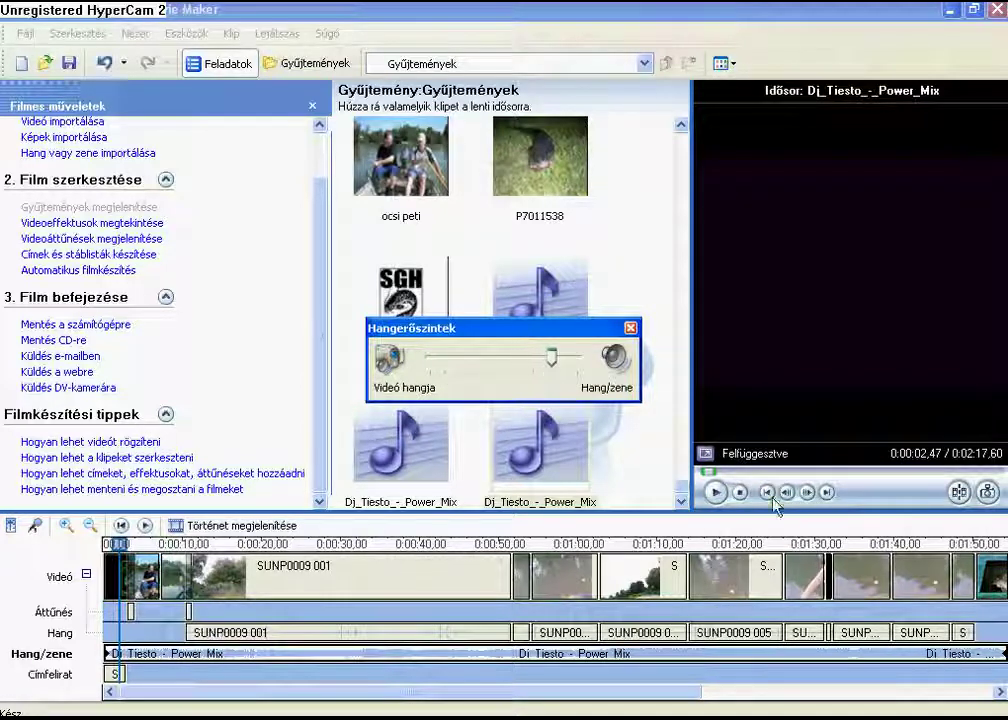
pyautogui.click(716, 492)
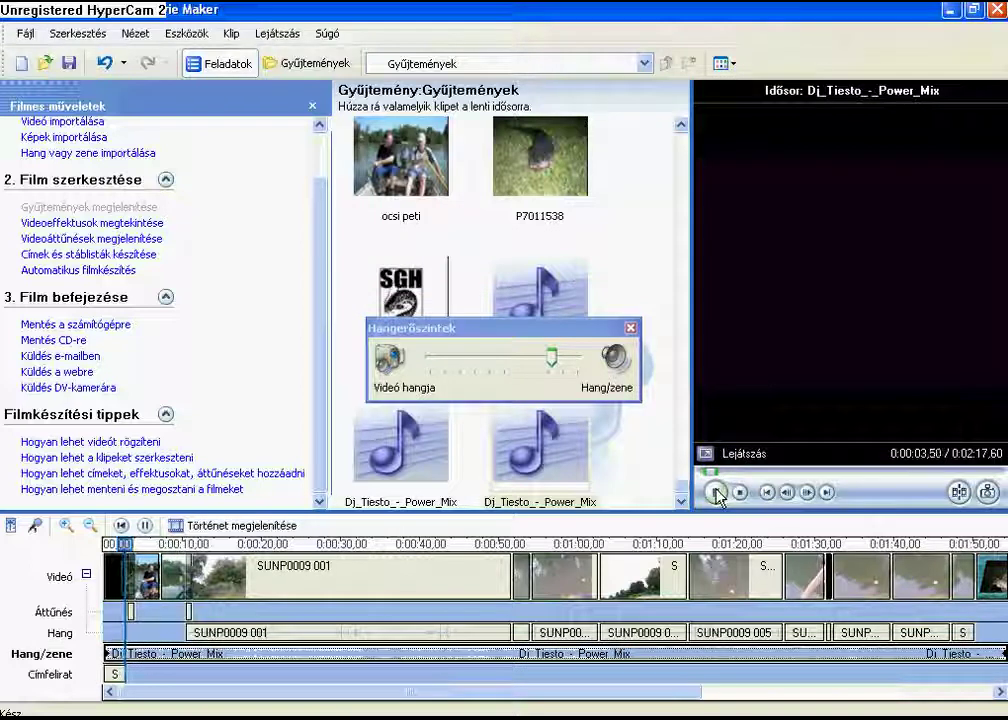
pyautogui.click(716, 492)
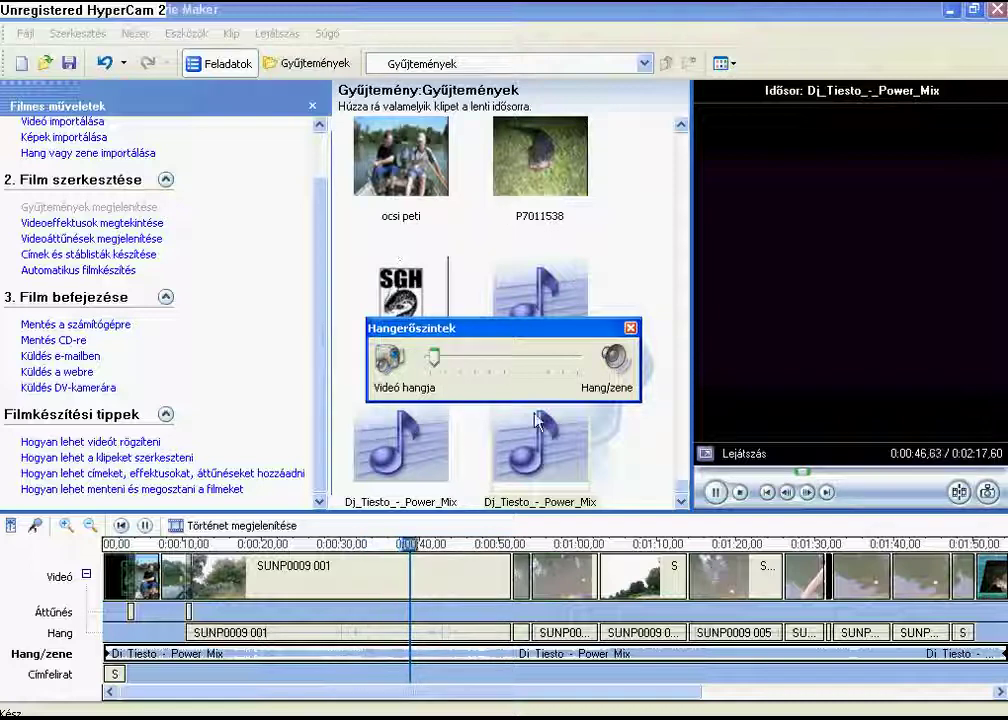
# Step: Leave the volume balance close to Videó hangja, close the Hangerőszintek dialog and pause playback
pyautogui.click(631, 328)
pyautogui.click(631, 328)
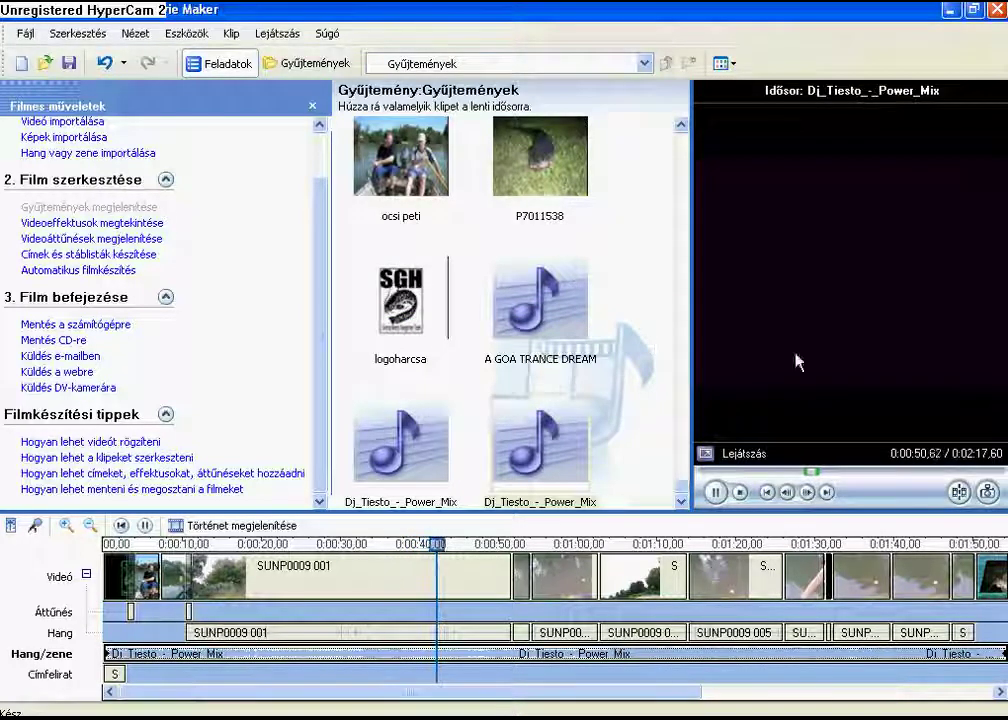
pyautogui.click(715, 494)
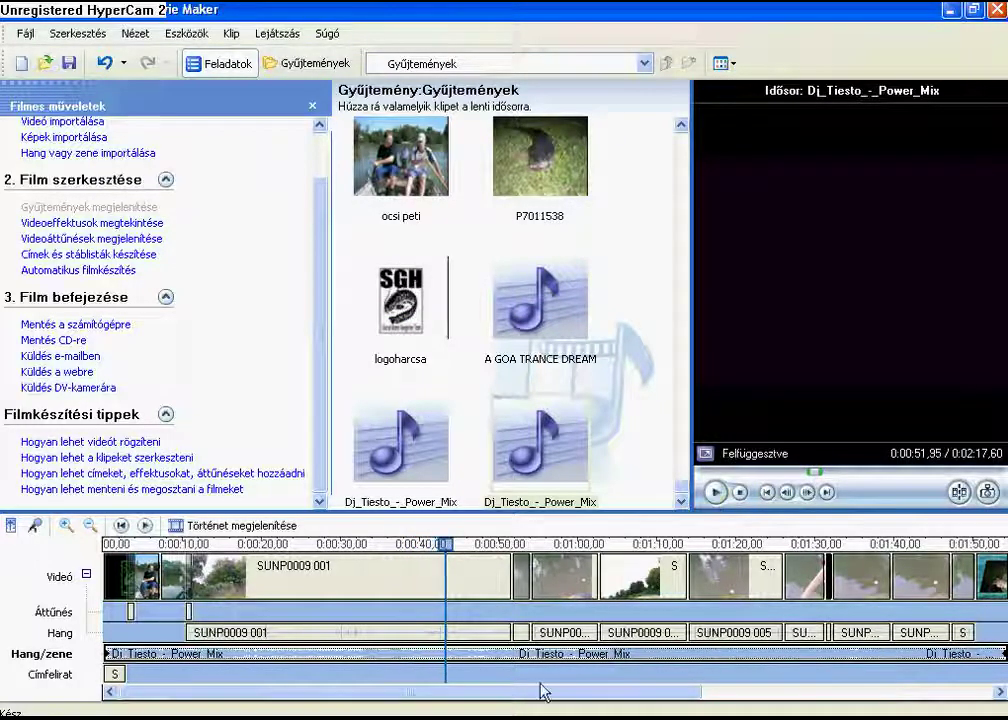
# Step: Select the keretes harikép3 picture at the end of the film and start adding a title overlaid on that clip
pyautogui.moveTo(541, 690); pyautogui.dragTo(703, 705)
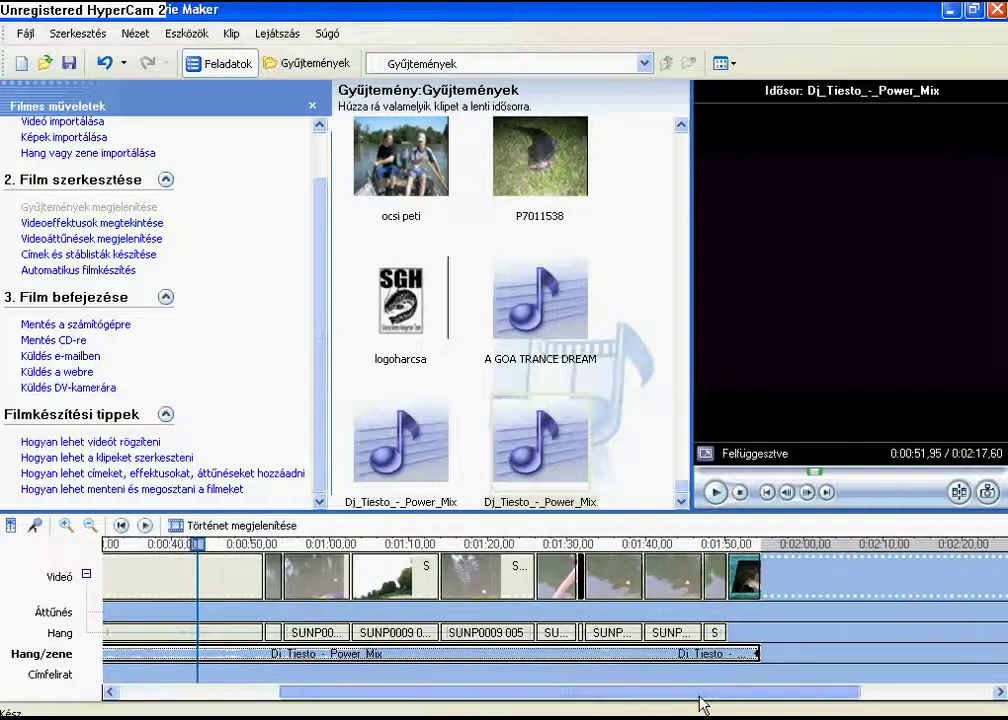
pyautogui.click(733, 567)
pyautogui.click(716, 578)
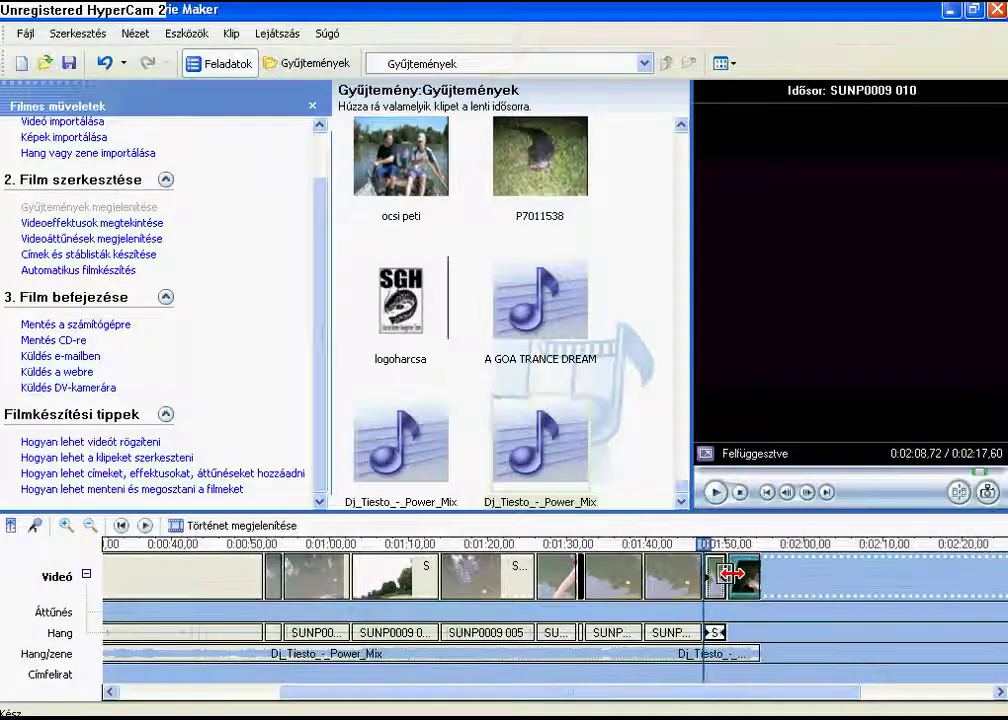
pyautogui.click(748, 584)
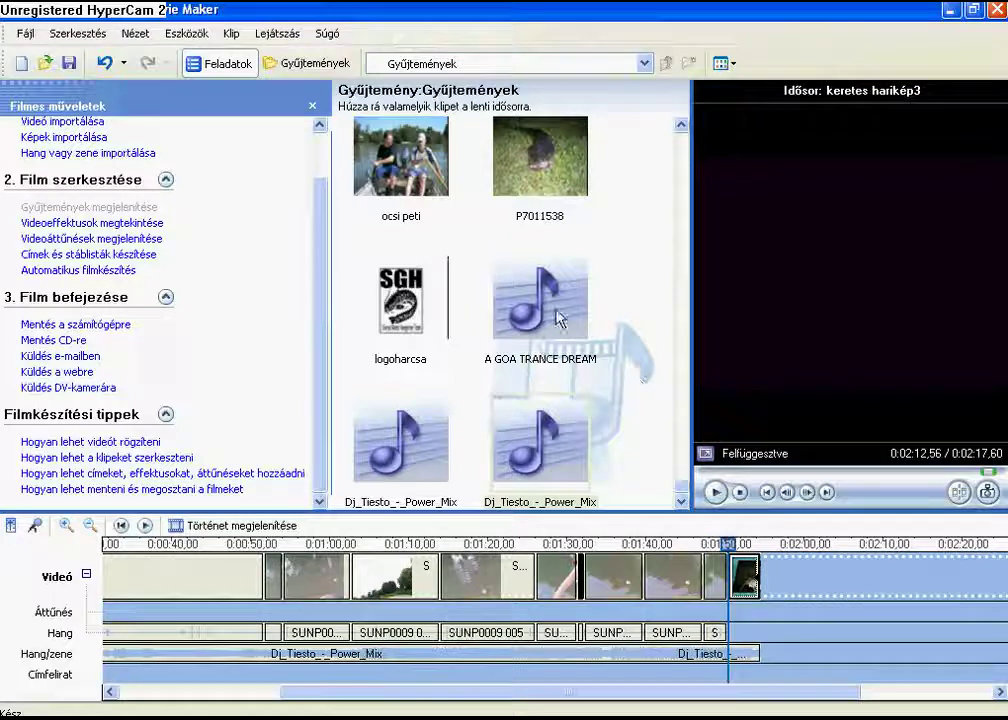
pyautogui.click(88, 255)
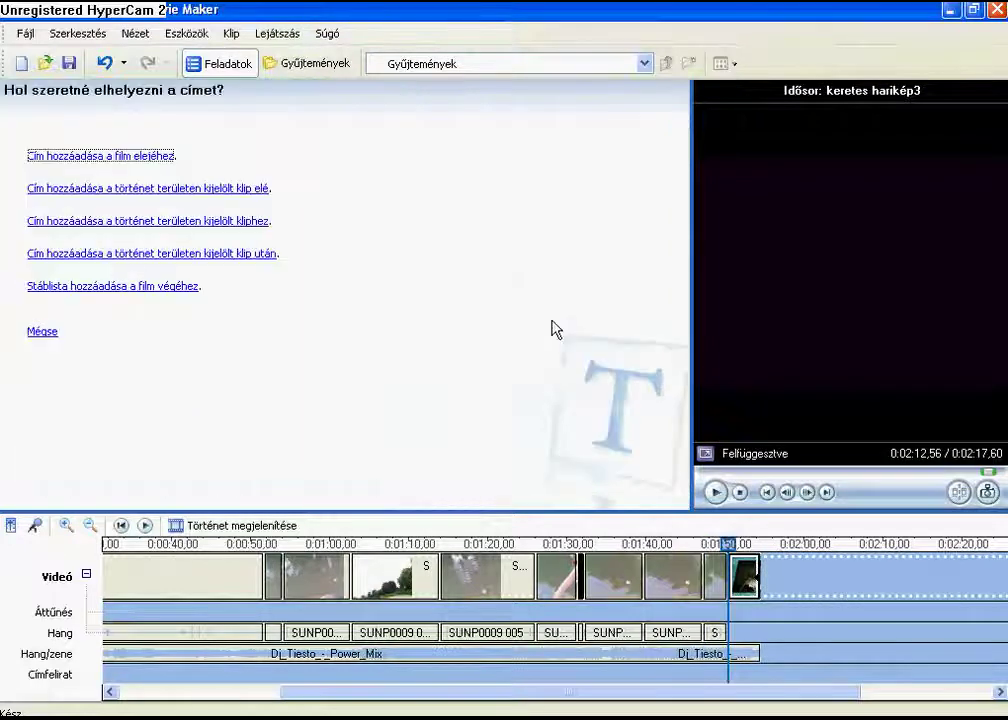
pyautogui.click(173, 222)
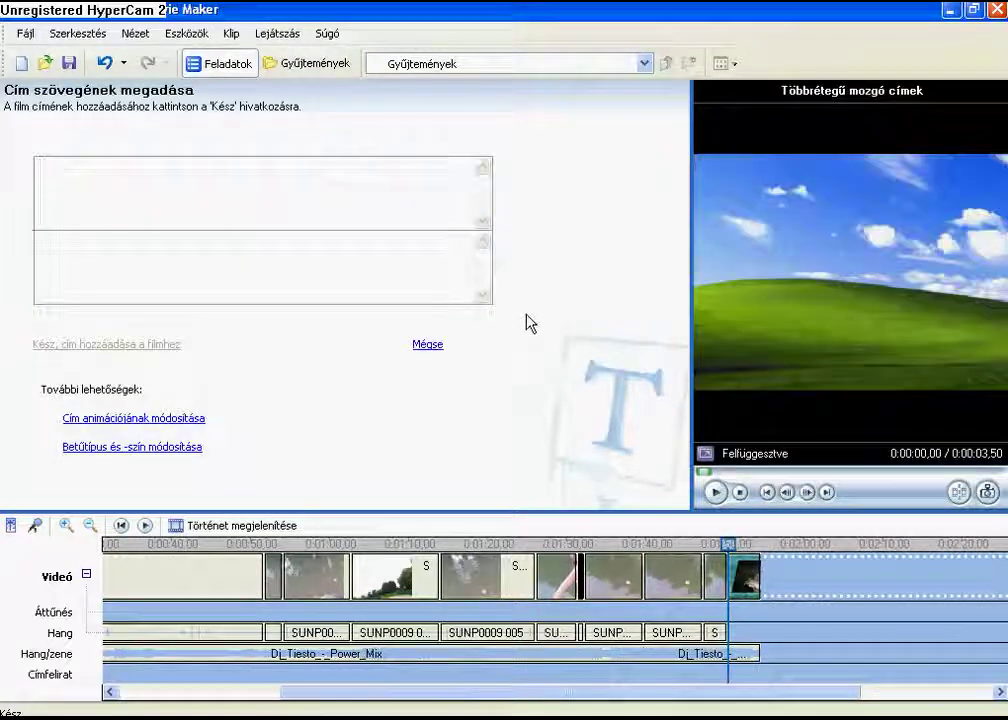
# Step: Enter "Az eredmény 5 kg-os vadállat!" as the title text
pyautogui.write('A')
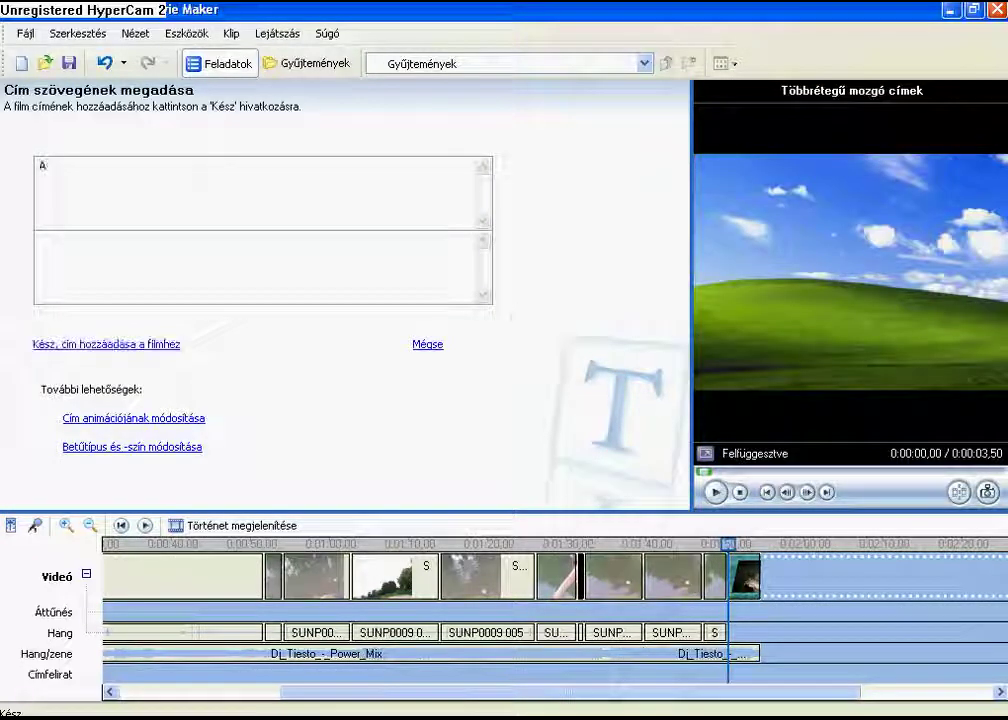
pyautogui.write('z e')
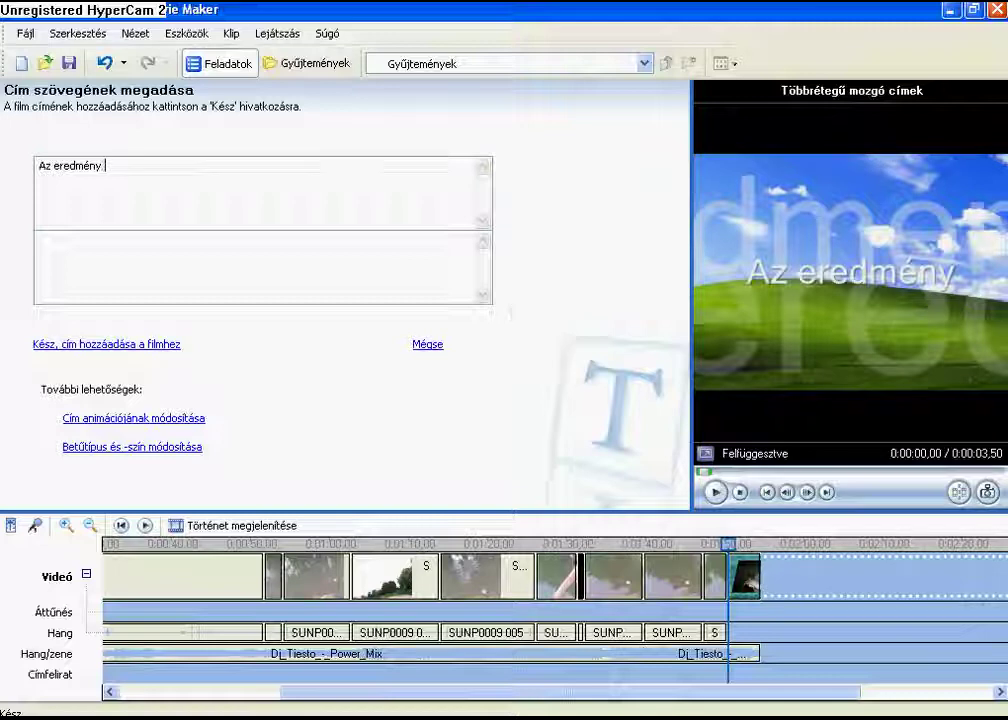
pyautogui.write('redmény 5')
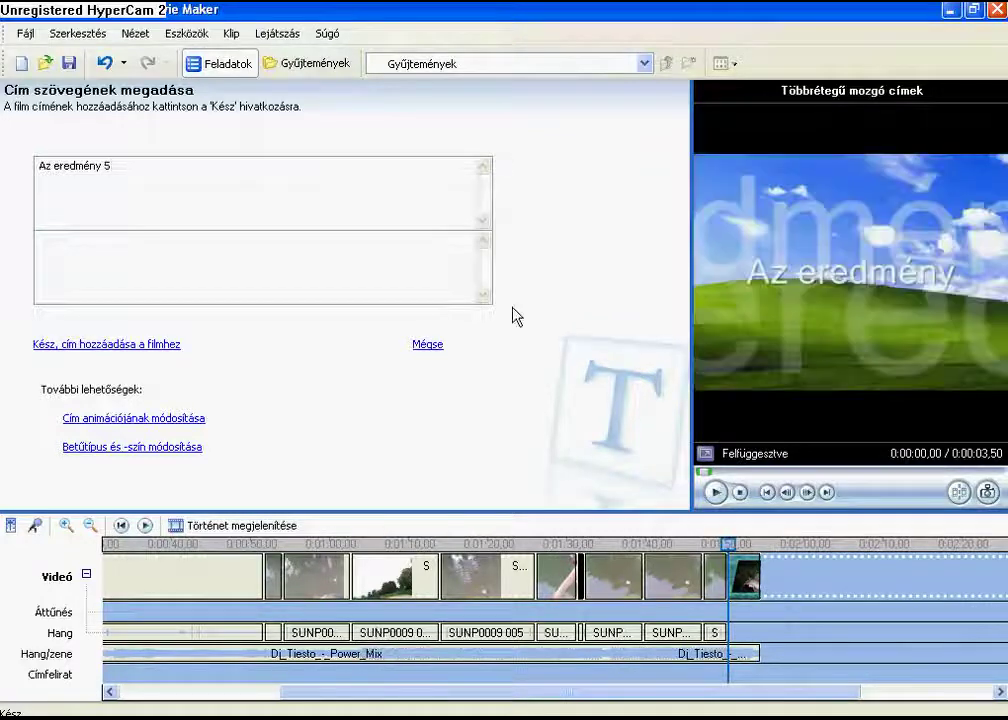
pyautogui.write(' kg')
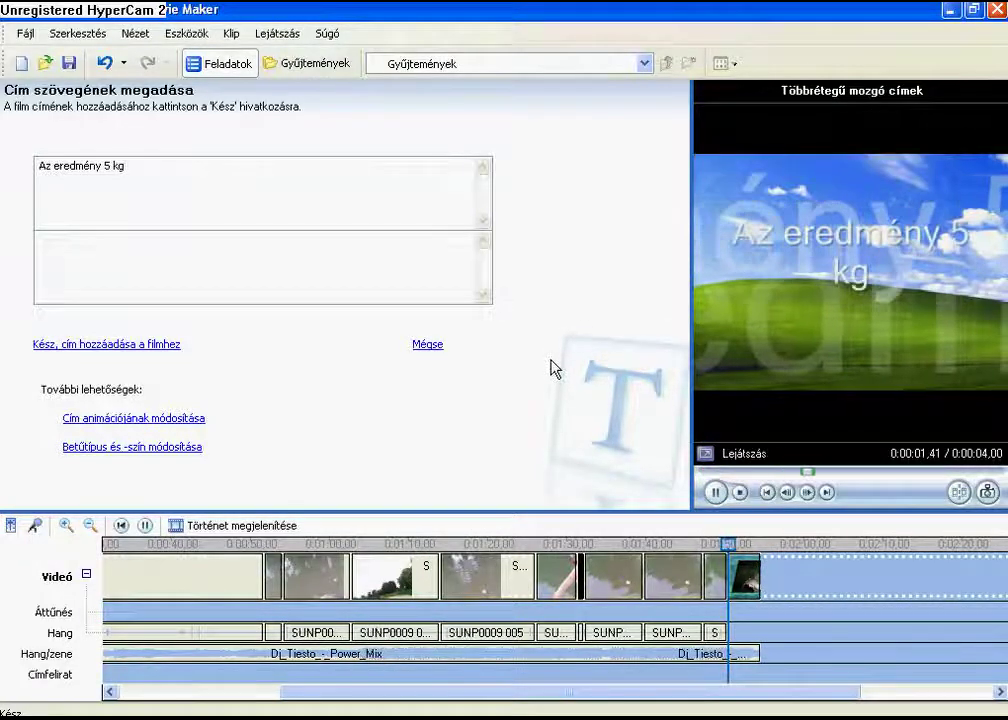
pyautogui.write('-os ')
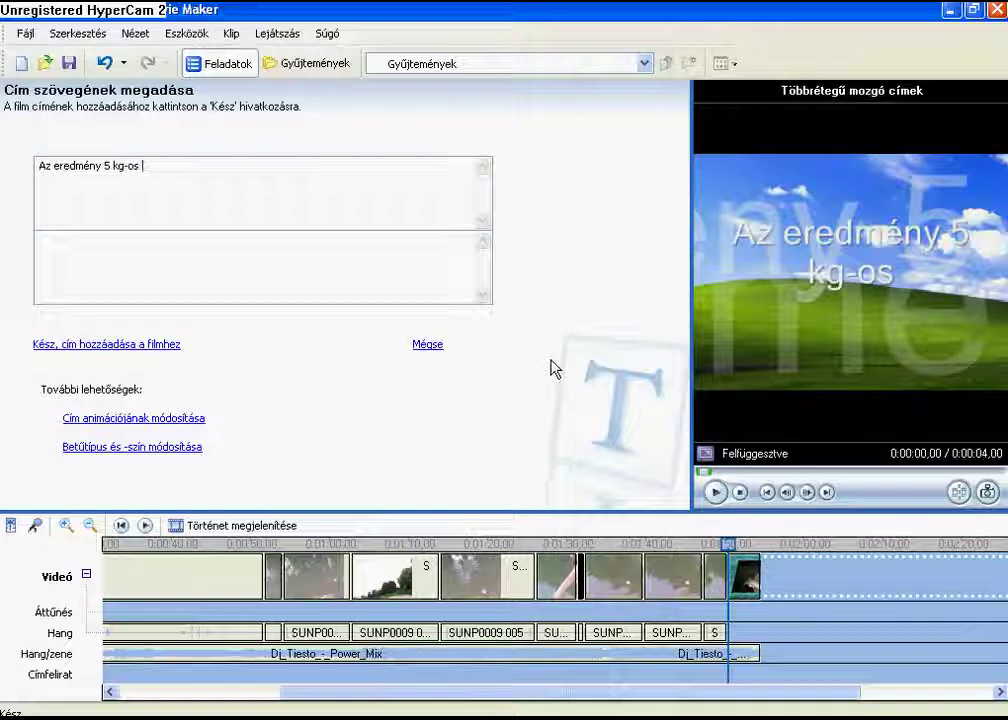
pyautogui.write('vadá')
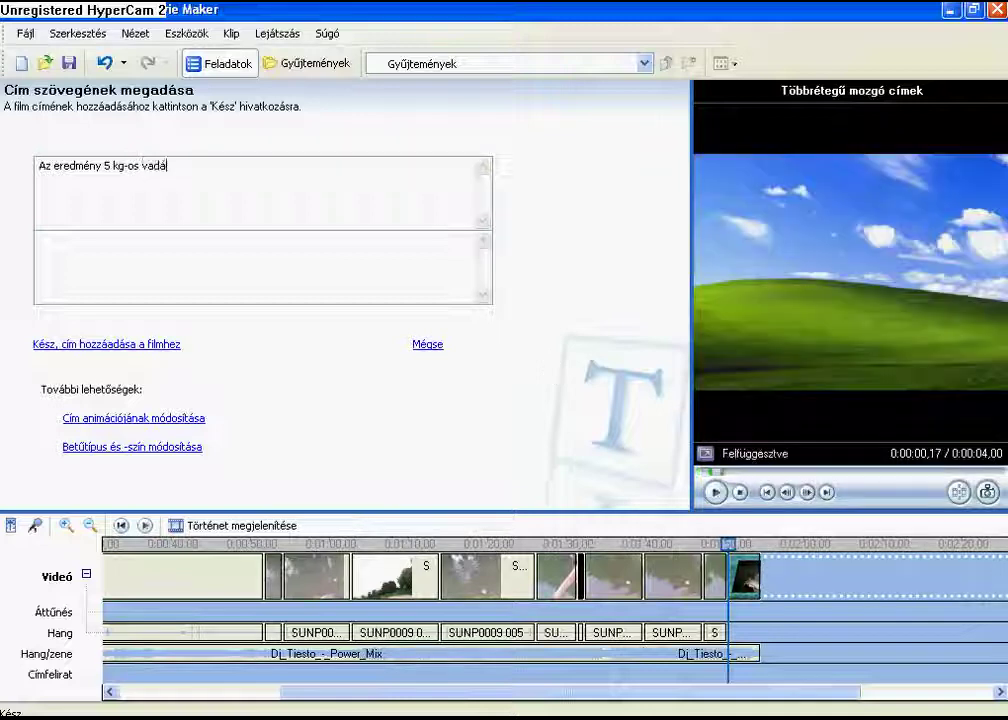
pyautogui.write('llat!')
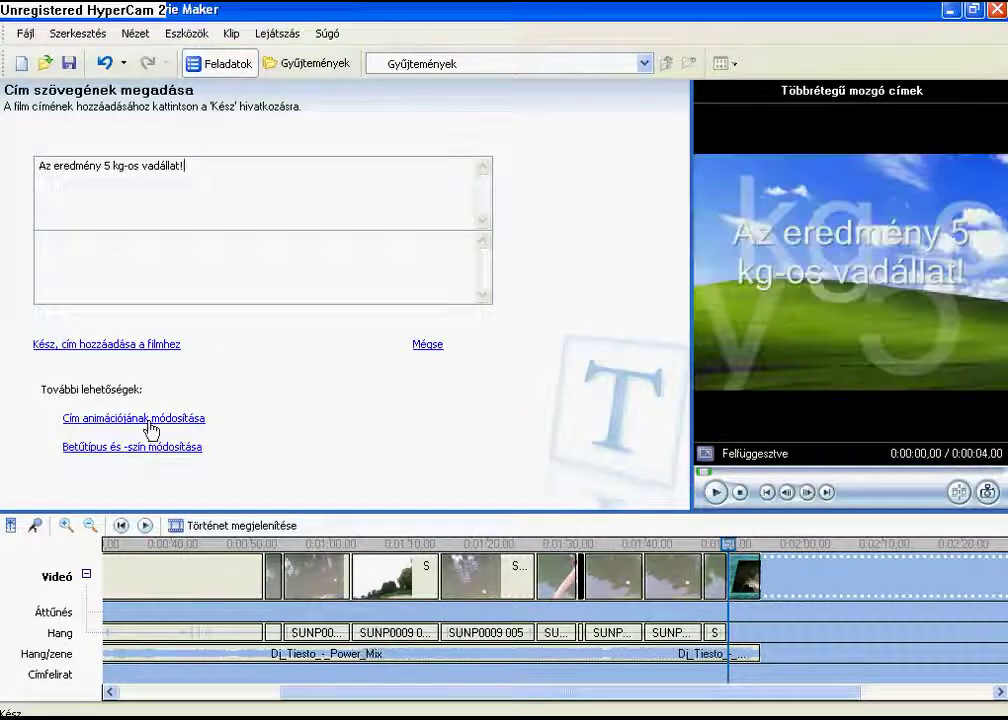
# Step: Change the title animation to Kiúszás and add the title to the film
pyautogui.click(150, 428)
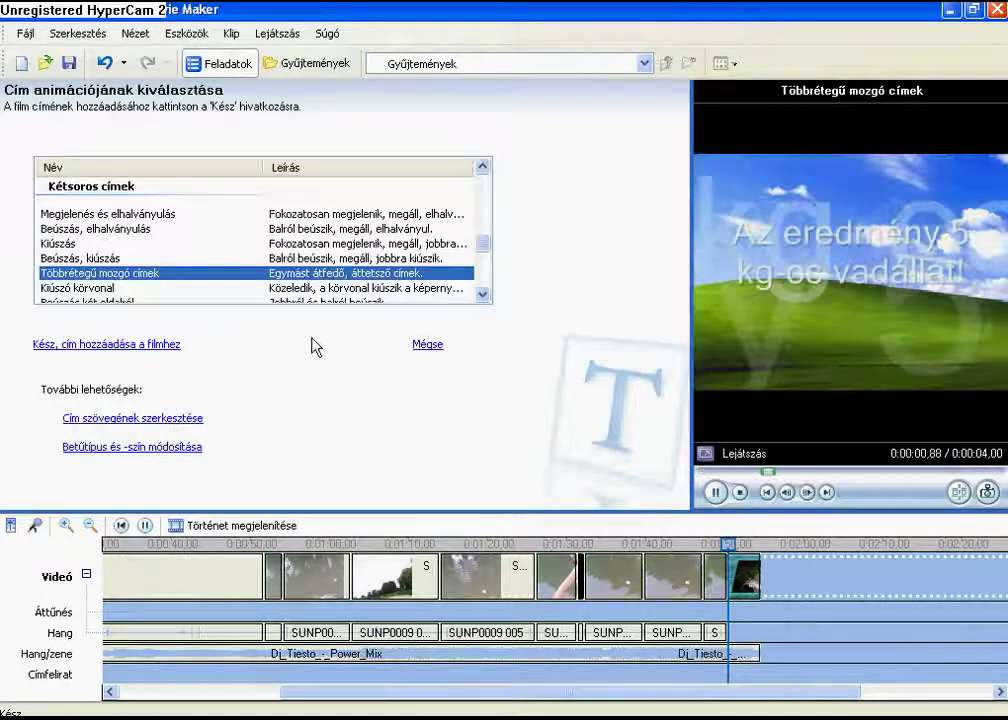
pyautogui.click(62, 246)
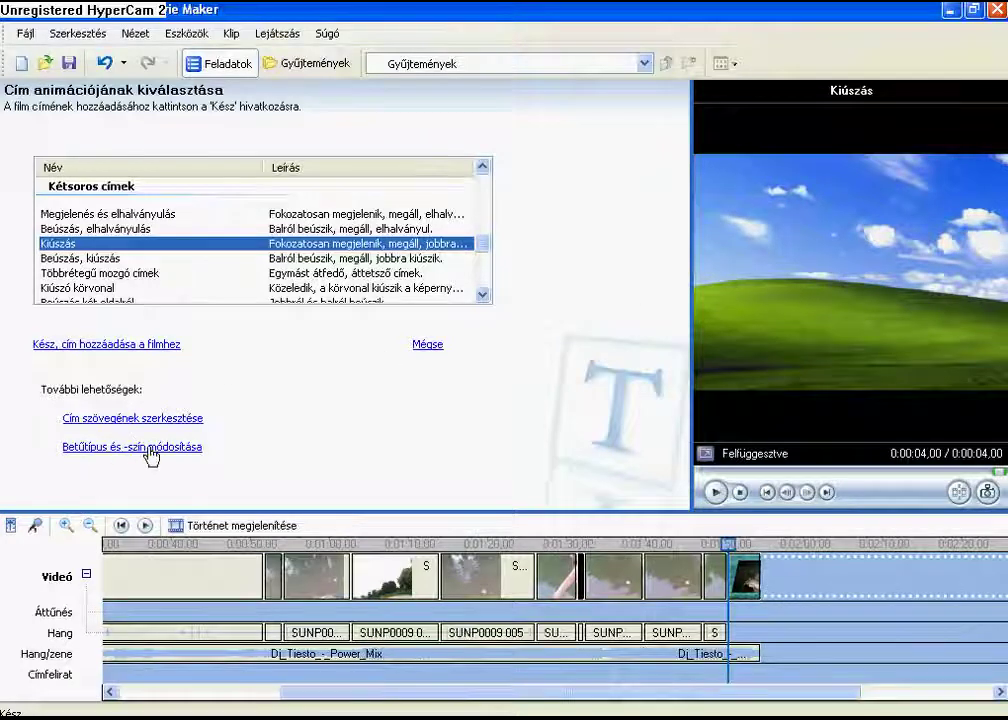
pyautogui.click(145, 346)
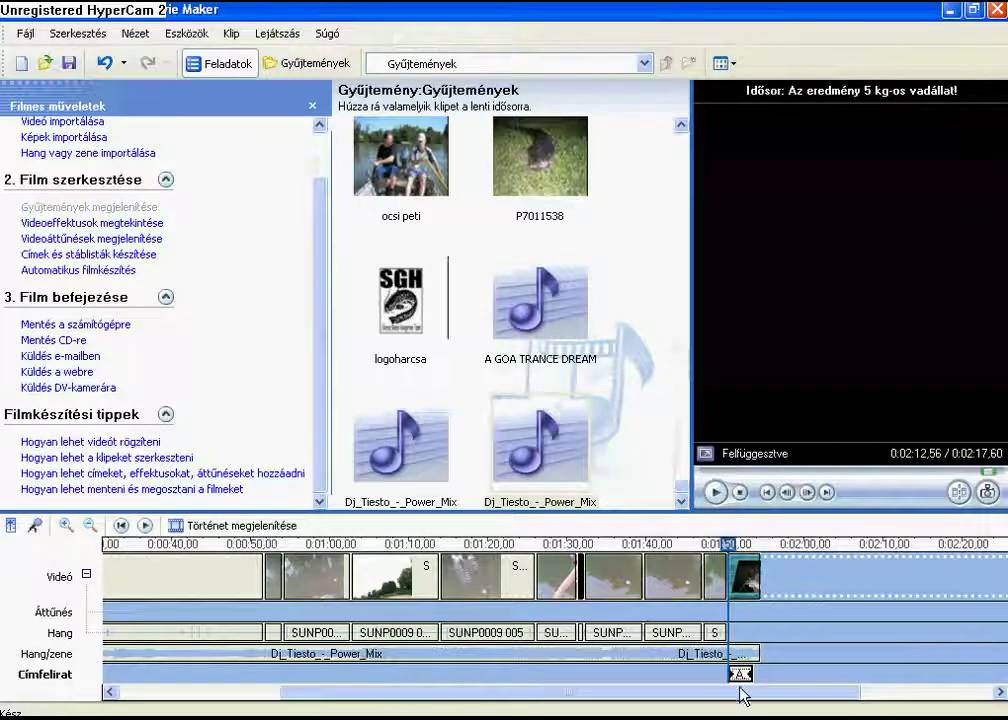
# Step: Play the closing picture with its new title, and play the film's first ten seconds or so from the start
pyautogui.press('space')
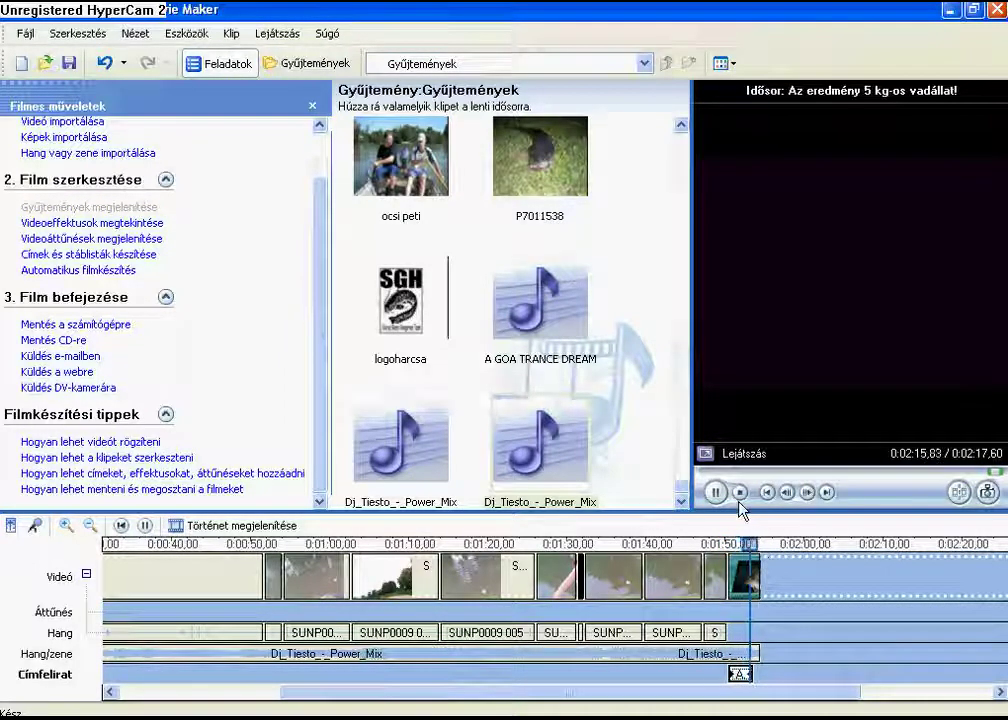
pyautogui.press('space')
pyautogui.click(559, 545)
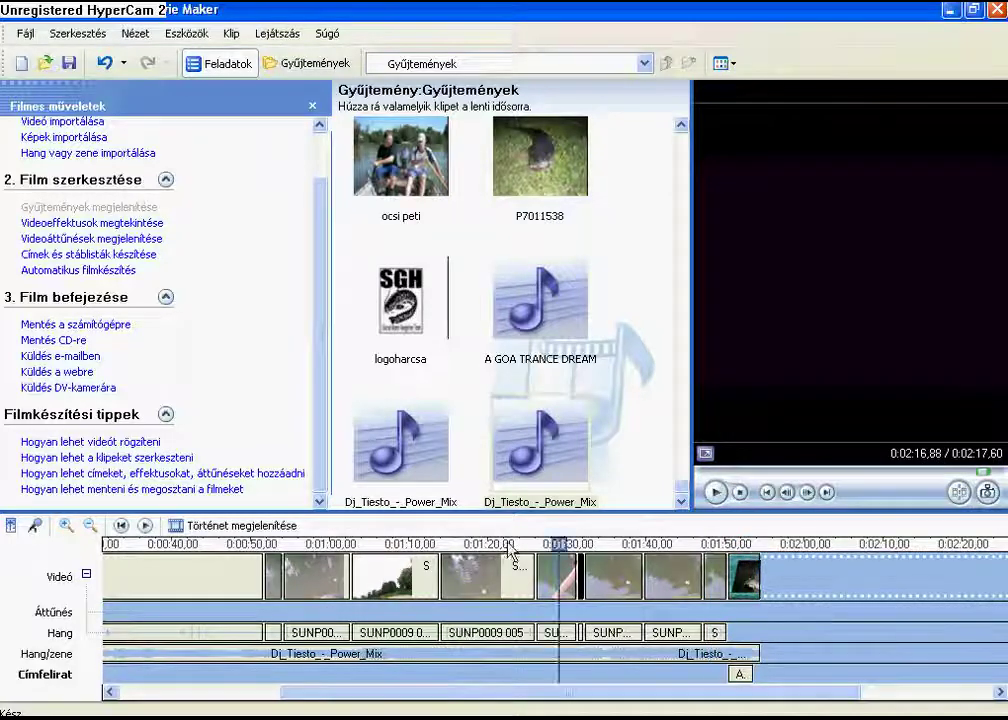
pyautogui.moveTo(510, 548); pyautogui.dragTo(18, 547)
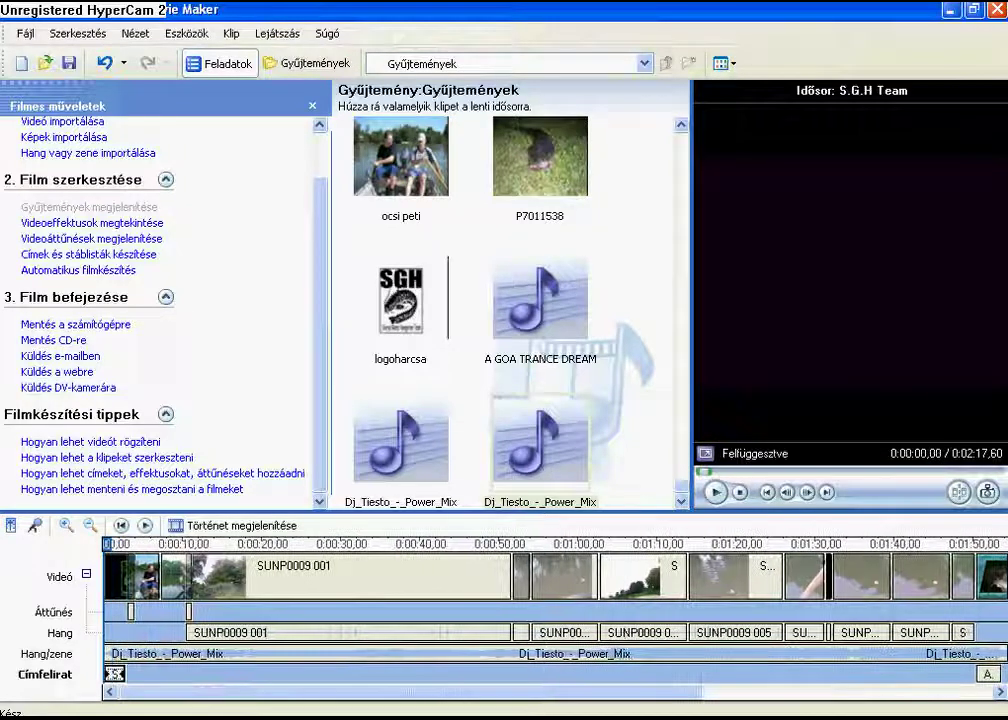
pyautogui.click(715, 492)
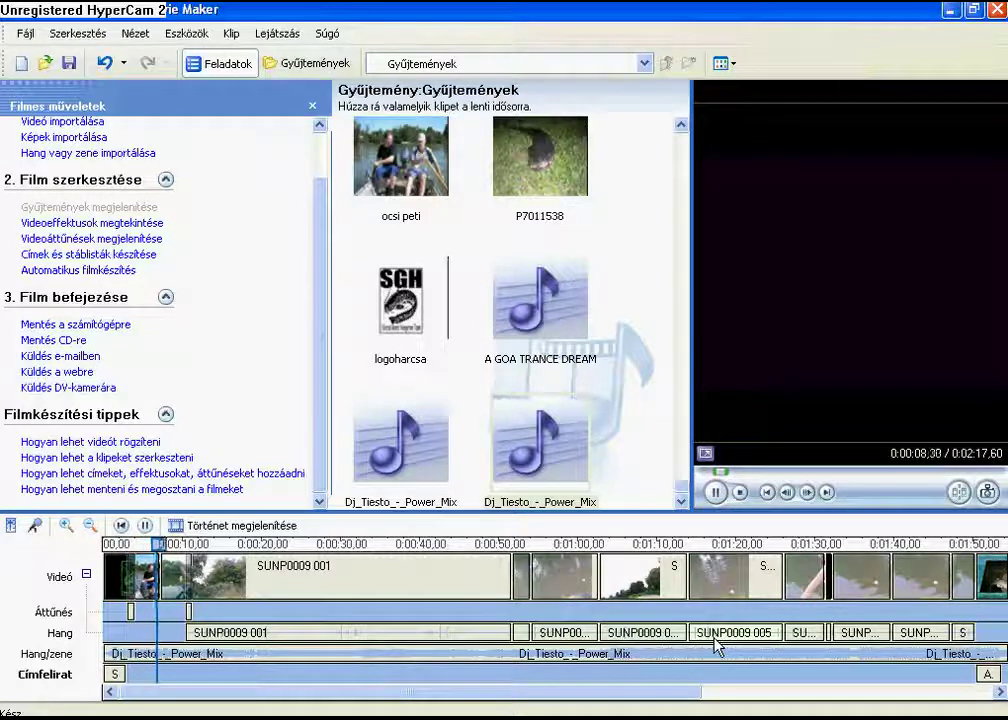
pyautogui.click(716, 492)
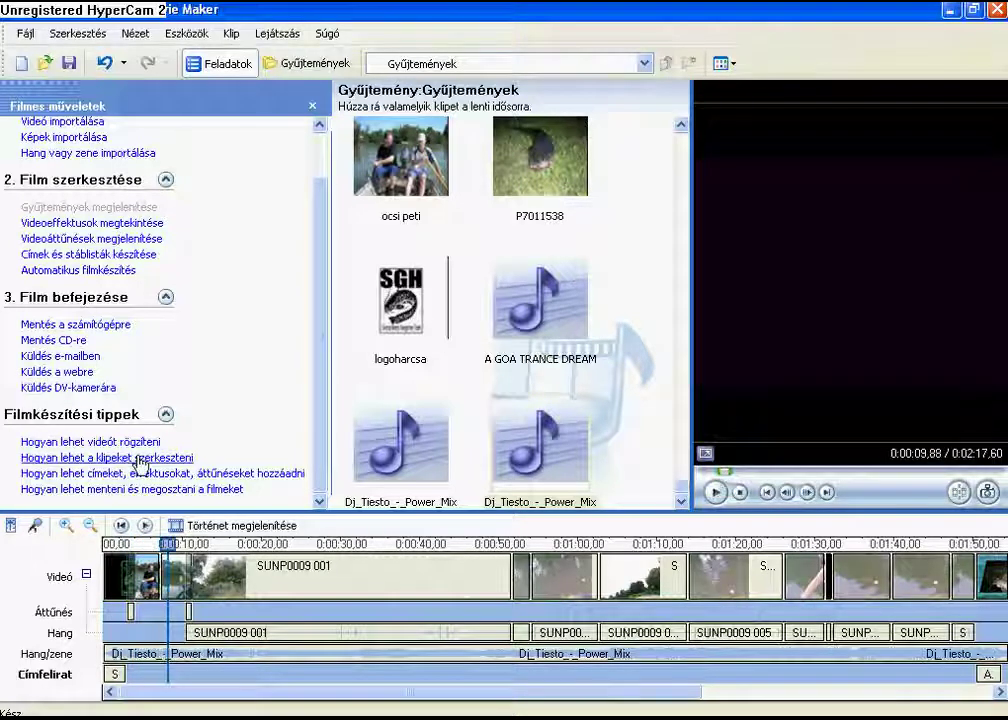
# Step: Save the film to the computer as film_0001 in the Asztal folder at the recommended best quality, with playback on finishing
pyautogui.click(57, 327)
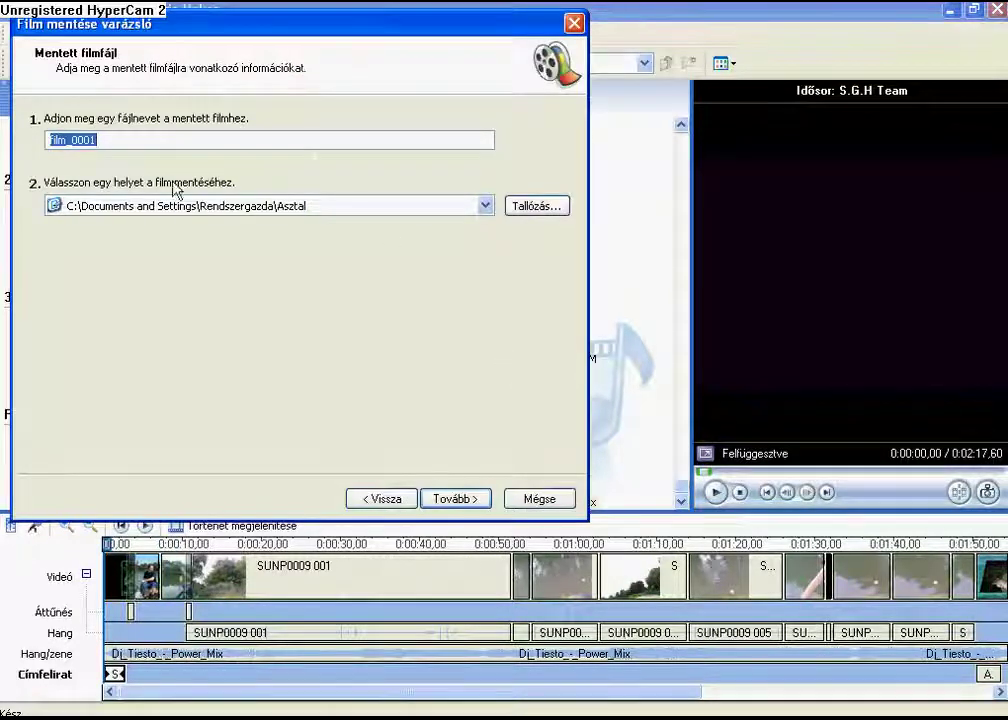
pyautogui.click(483, 500)
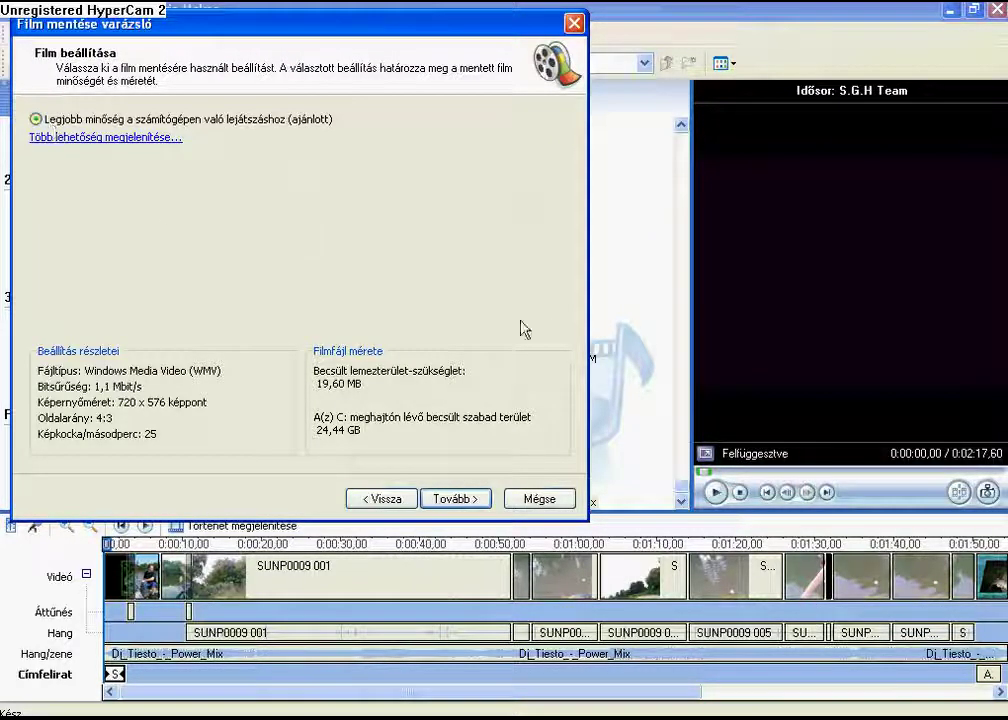
pyautogui.click(470, 502)
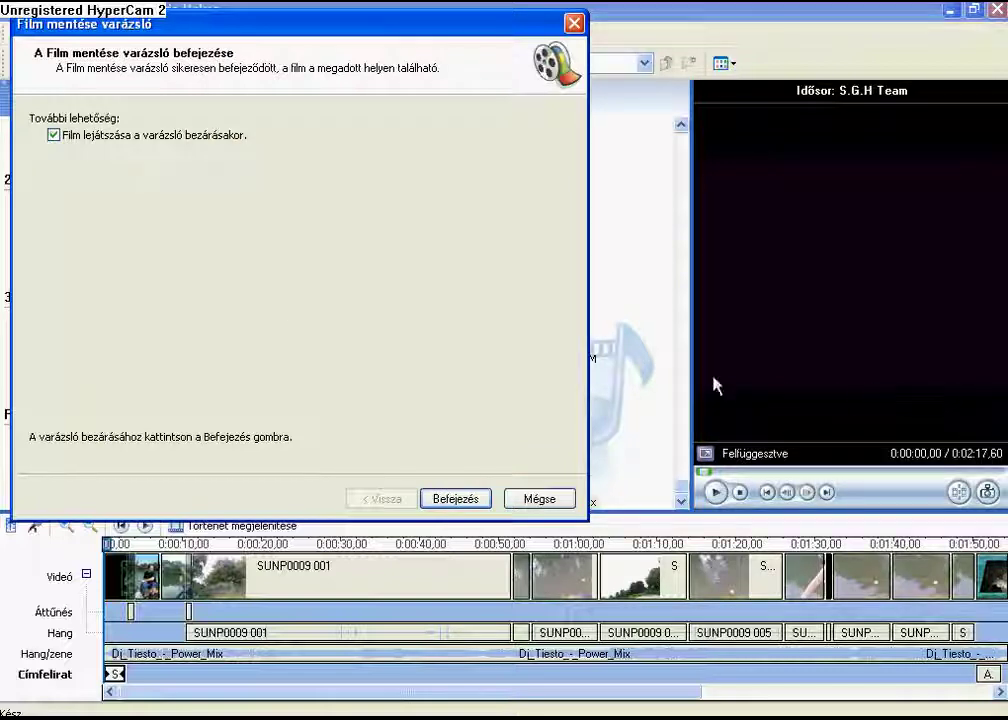
pyautogui.click(456, 500)
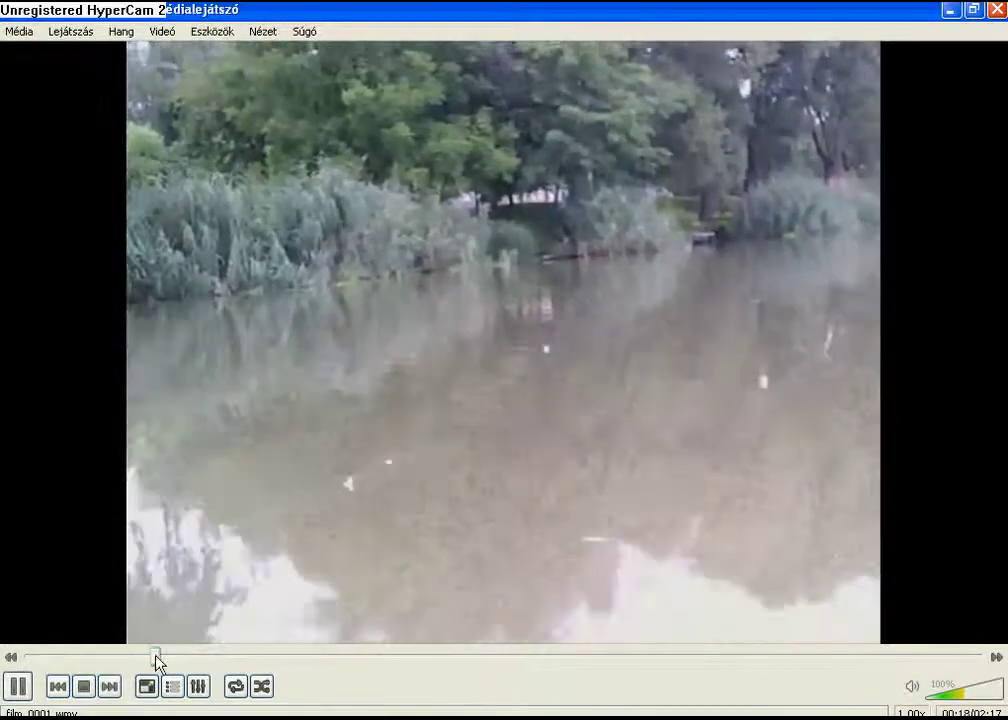
# Step: Skip through film_0001.wmv to about 01:38 and 01:59 in the media player and watch it in full screen
pyautogui.moveTo(157, 658); pyautogui.dragTo(694, 662)
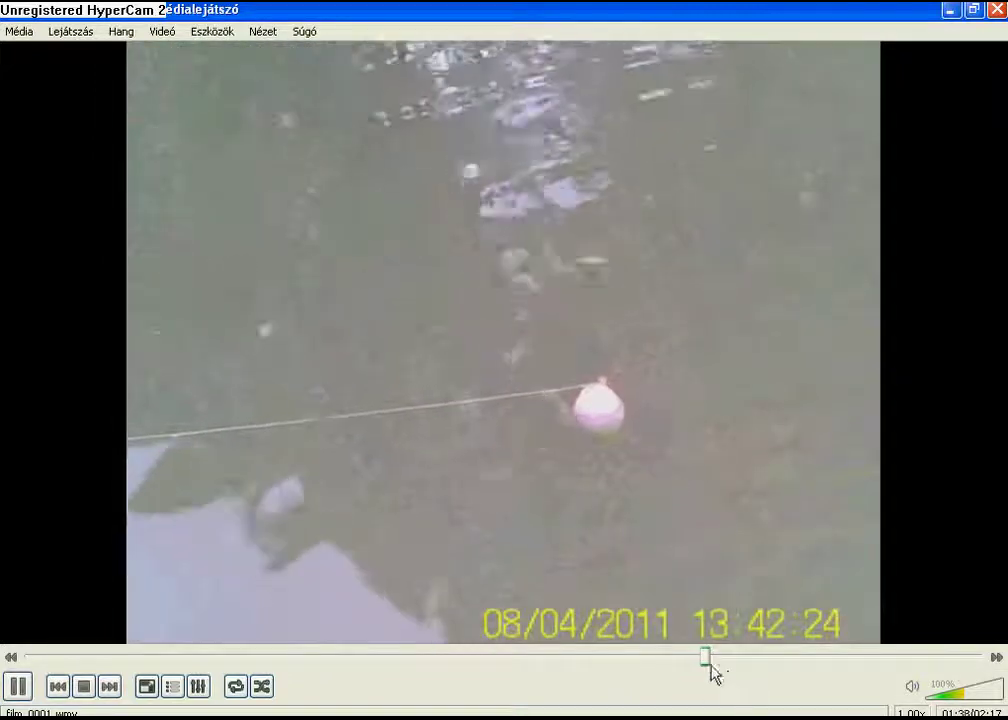
pyautogui.moveTo(732, 665); pyautogui.dragTo(857, 666)
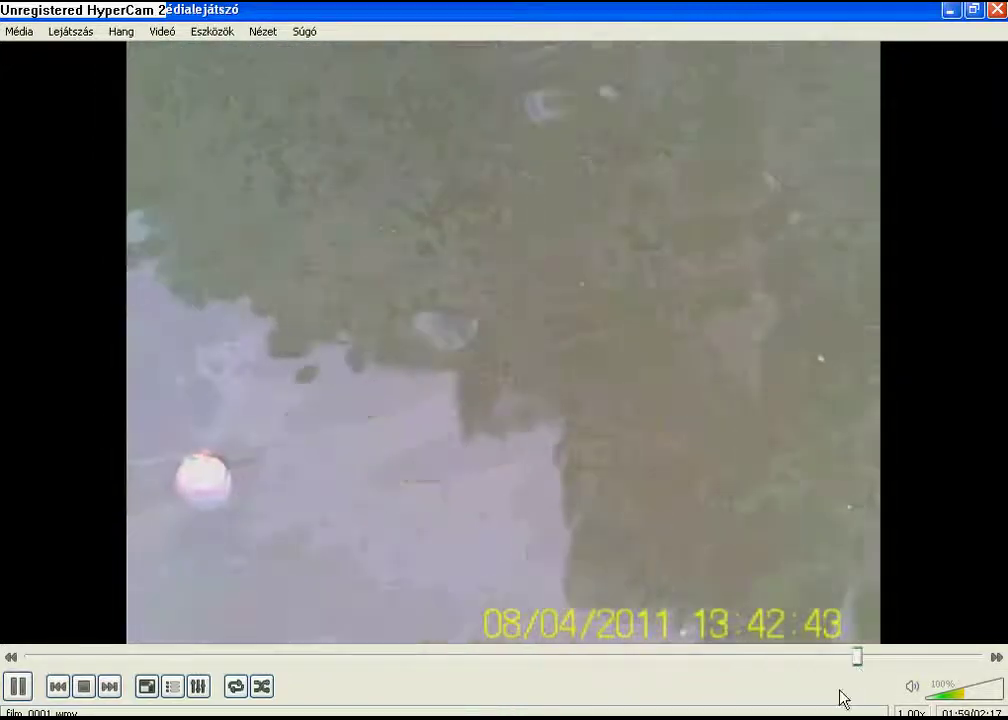
pyautogui.click(145, 690)
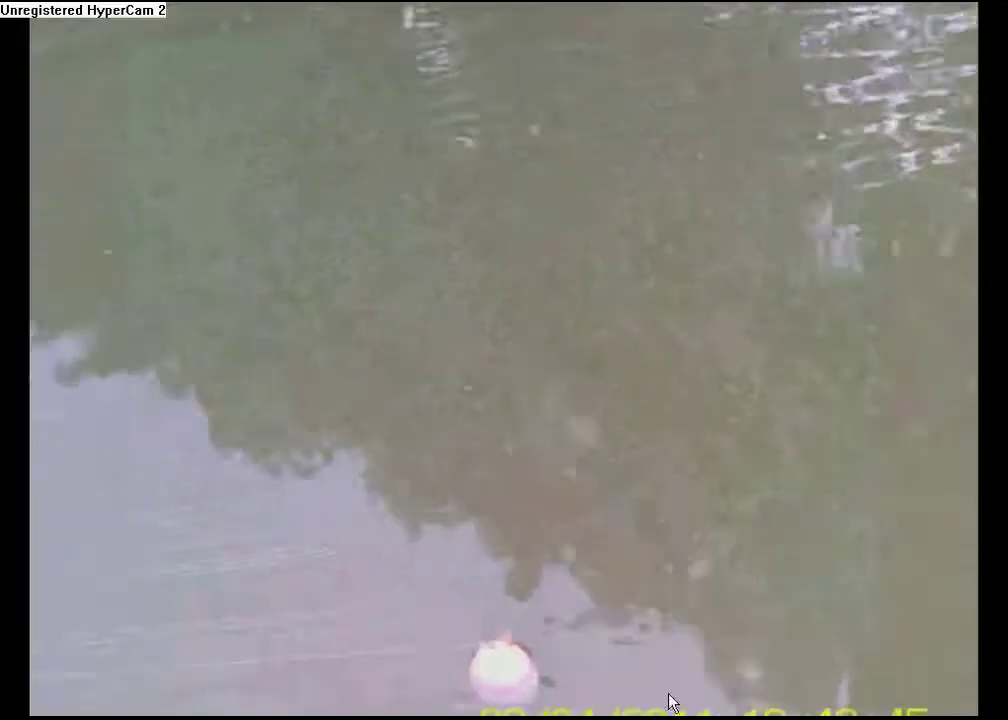